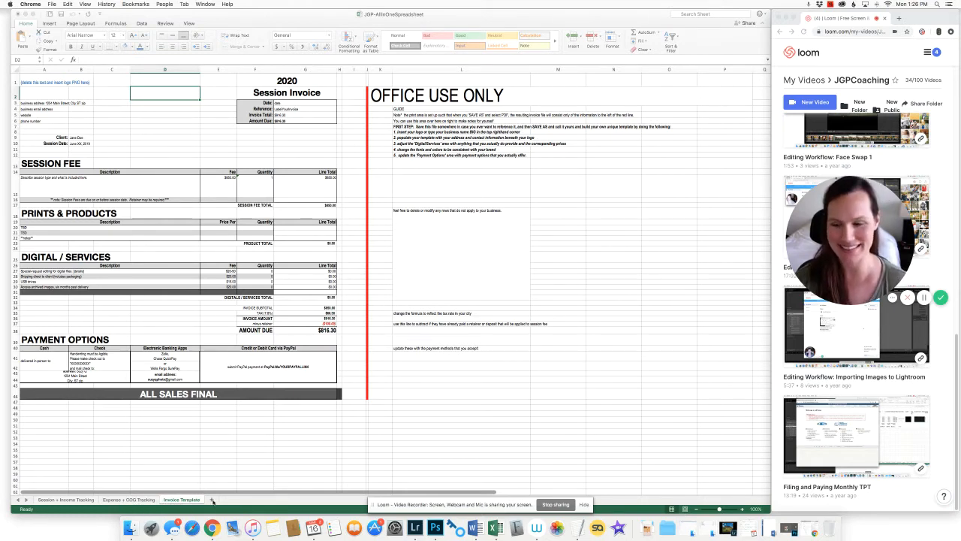
Zoom the invoice sheet to 125% and read the Office Use Only guide steps
click(98, 505)
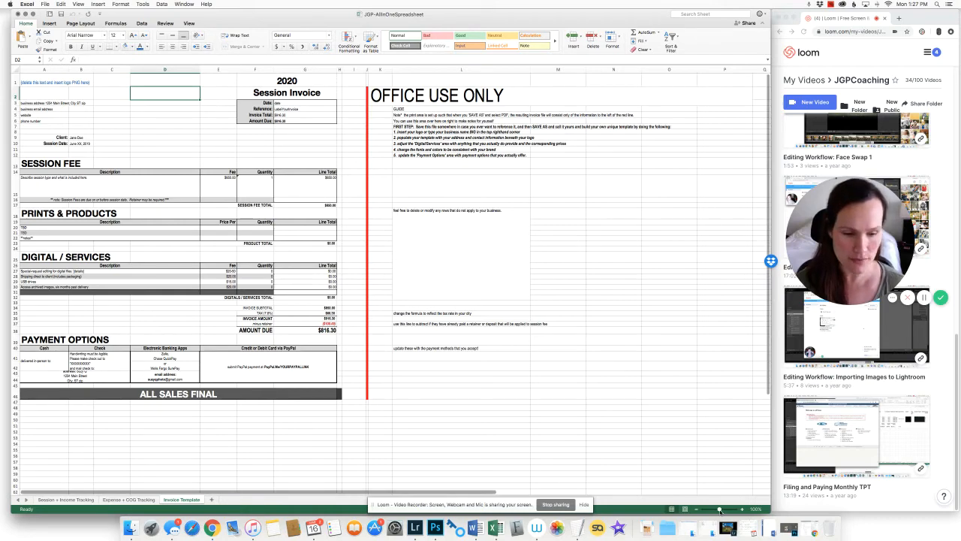
drag(719, 510, 721, 510)
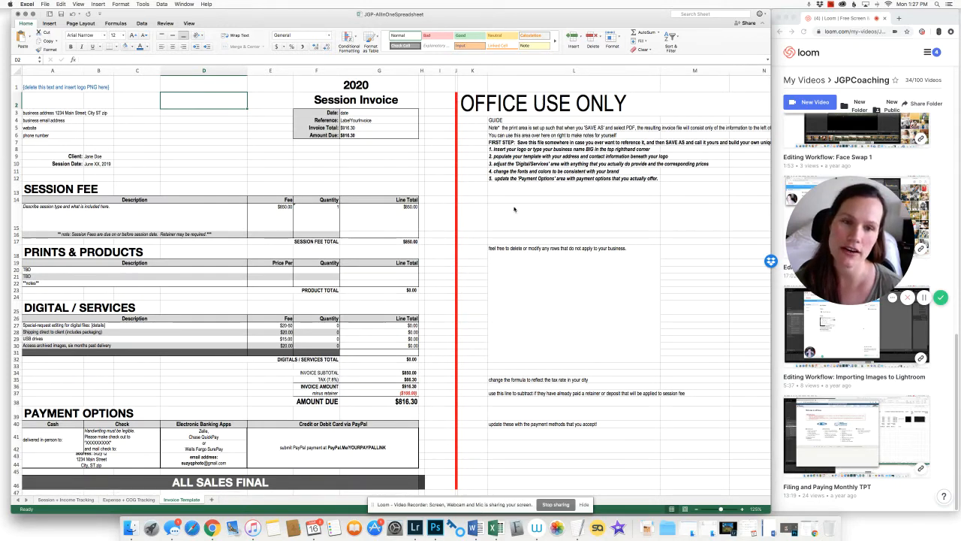
click(478, 244)
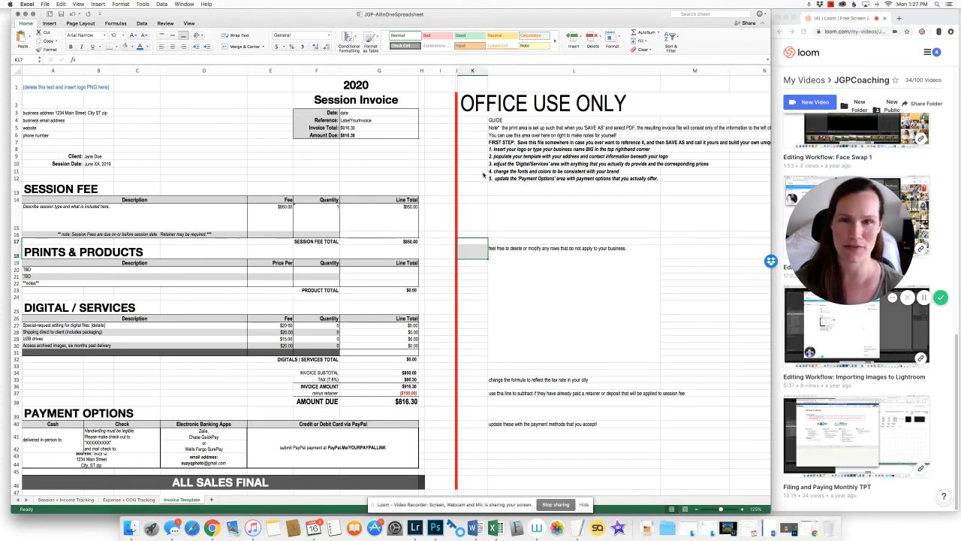
click(474, 130)
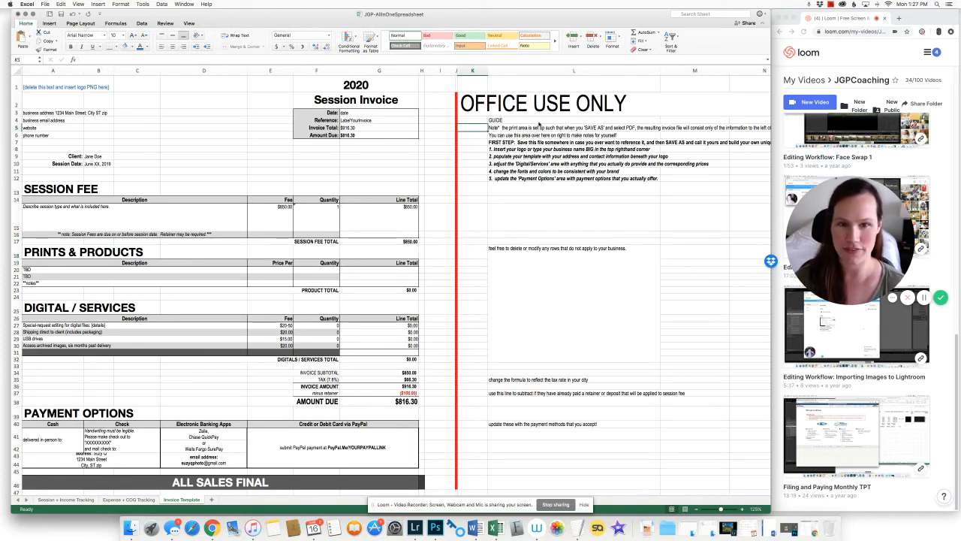
click(524, 142)
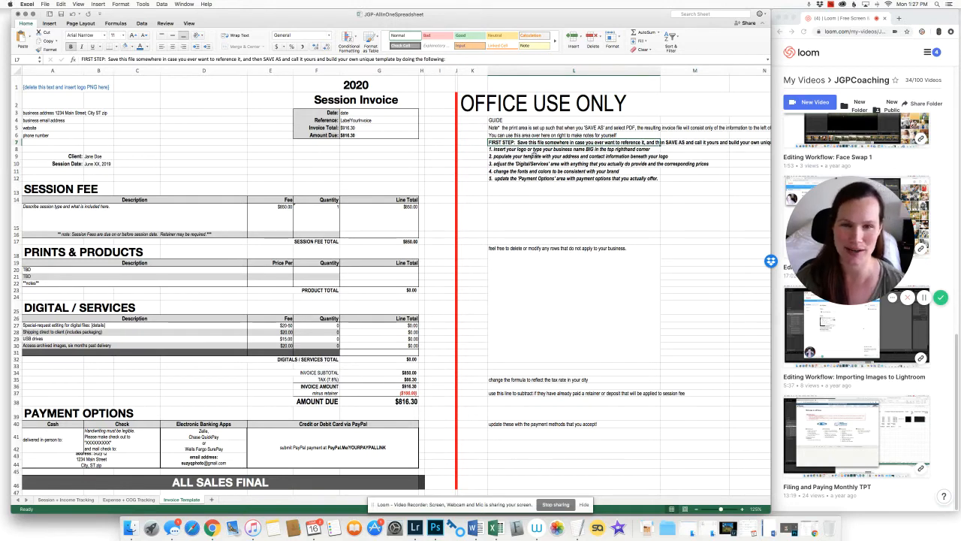
click(504, 150)
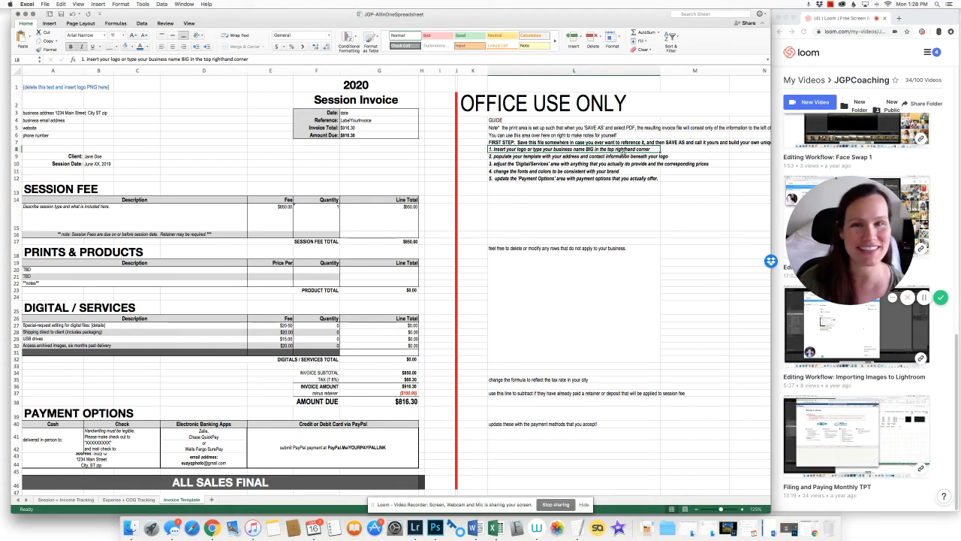
Delete the logo placeholder text in A1 and bring up Insert > Picture from File
click(48, 87)
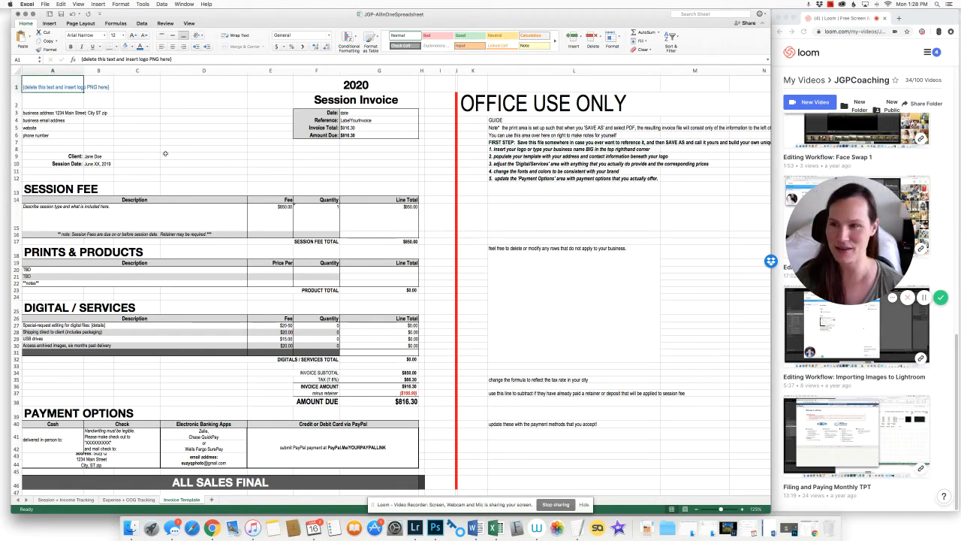
key(Delete)
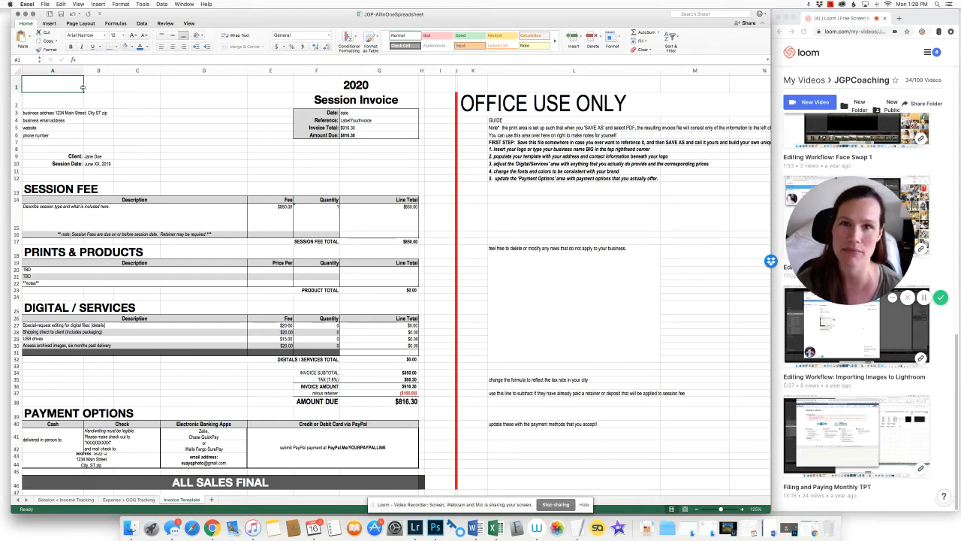
click(97, 4)
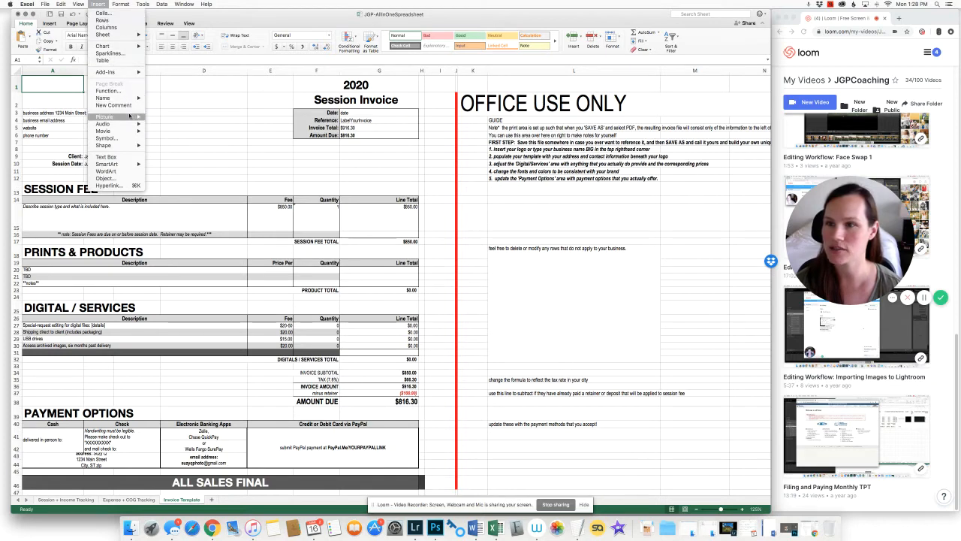
mouse_move(129, 116)
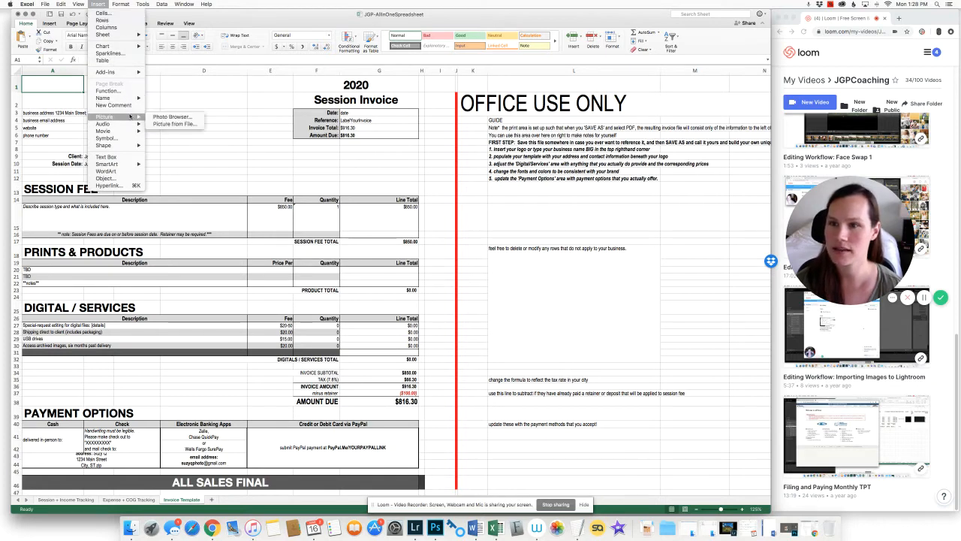
click(175, 125)
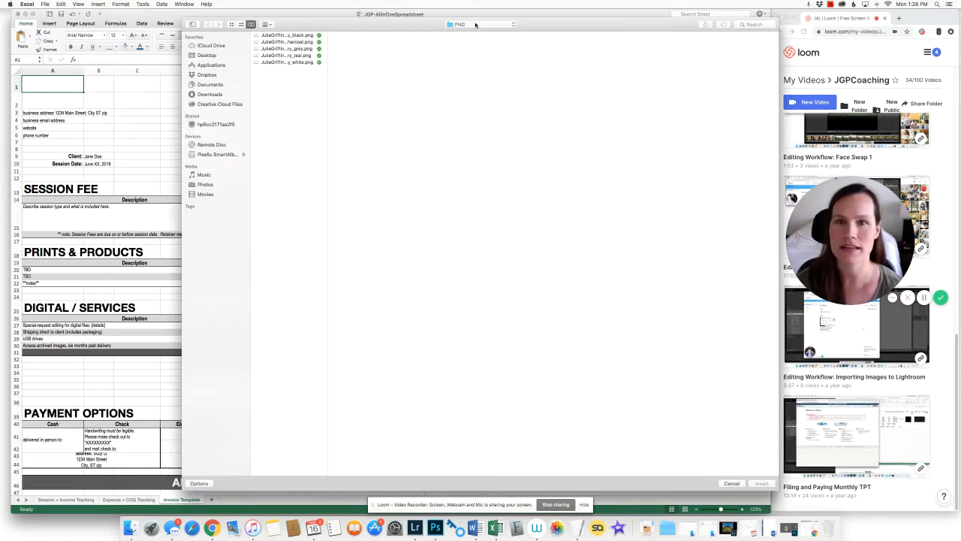
Insert the darkcharcoal logo PNG and resize it to sit small in the top-left corner
click(275, 42)
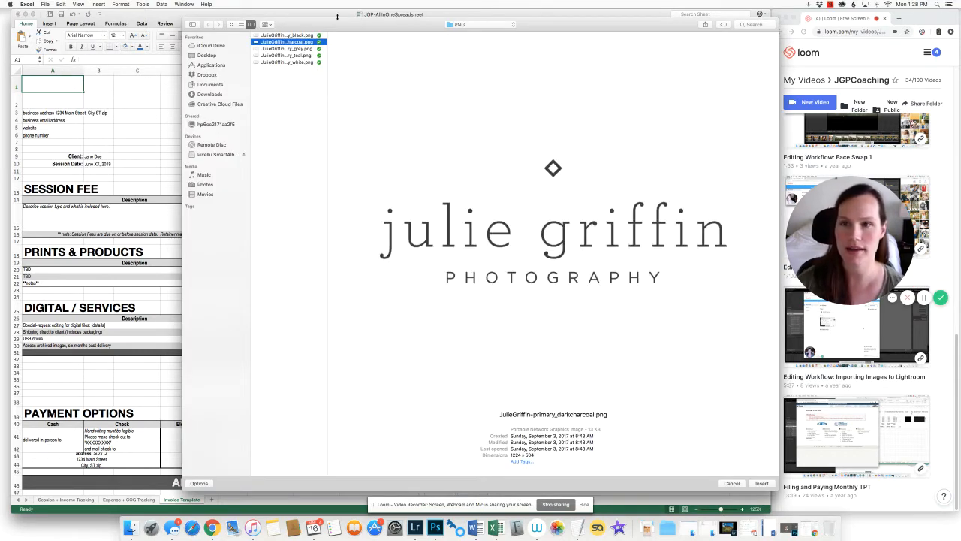
click(762, 483)
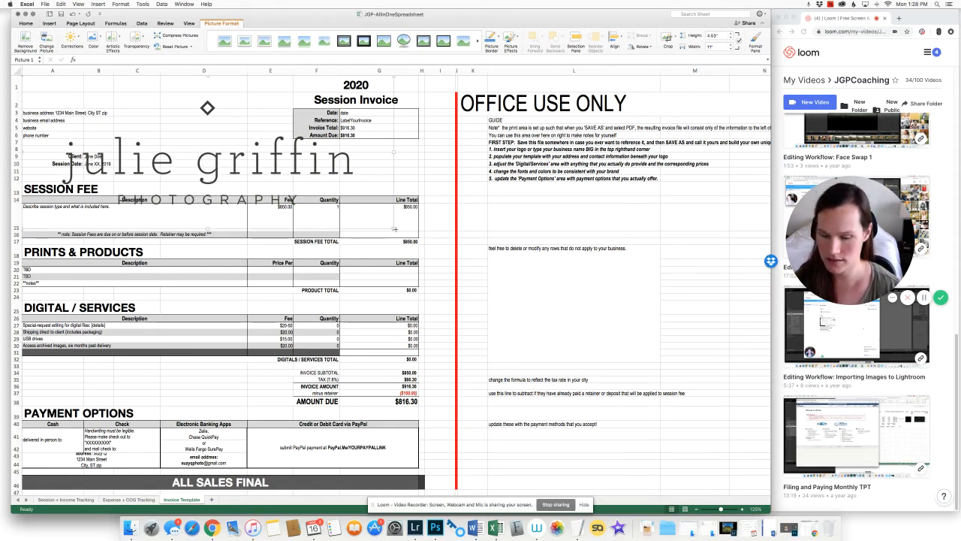
drag(394, 229, 107, 110)
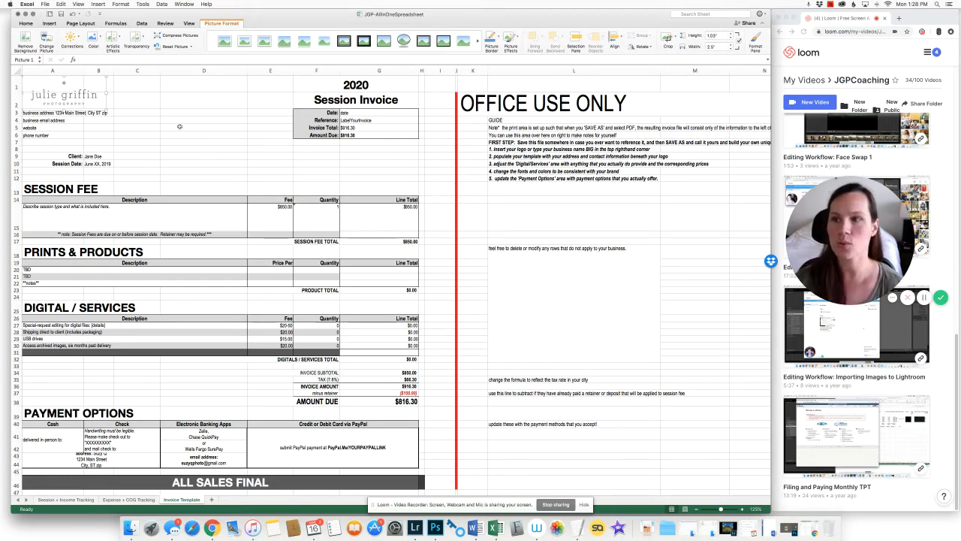
click(136, 99)
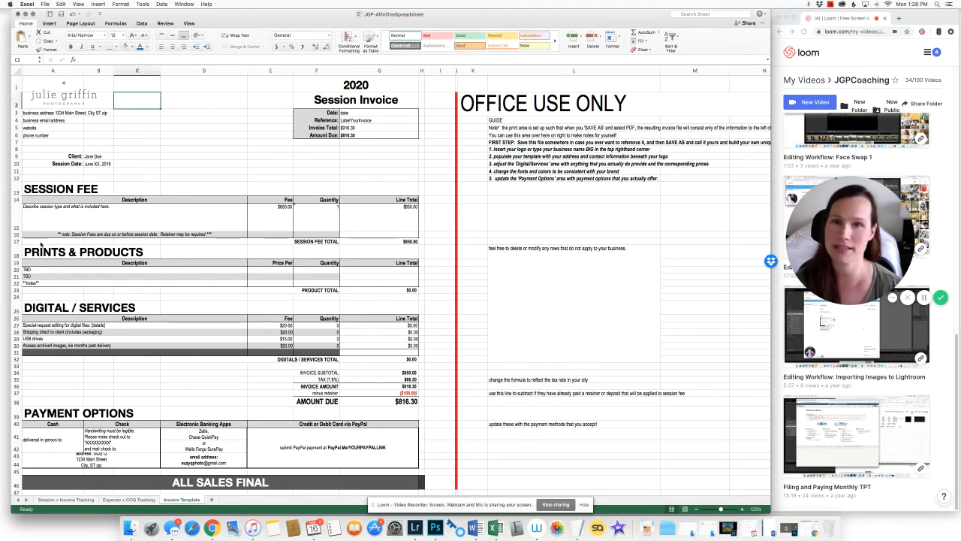
click(99, 142)
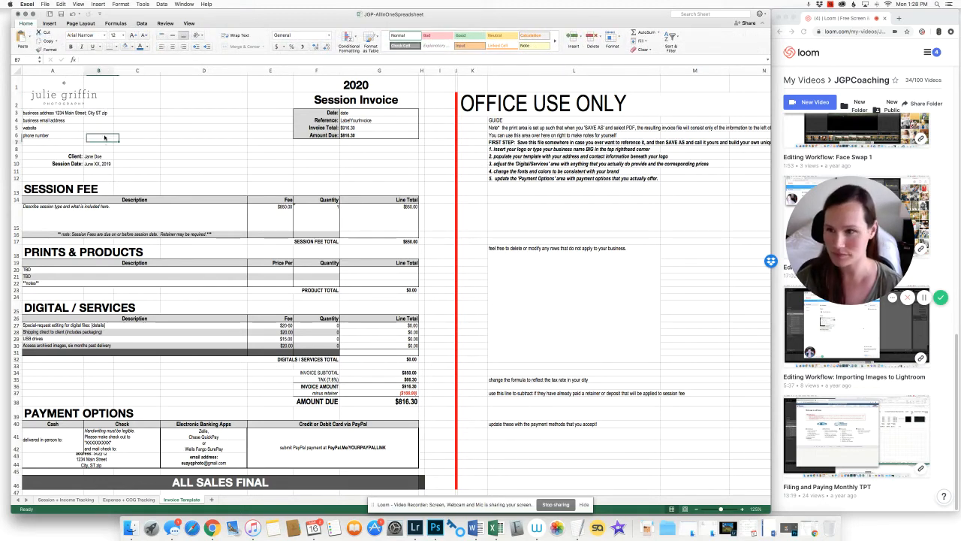
click(54, 113)
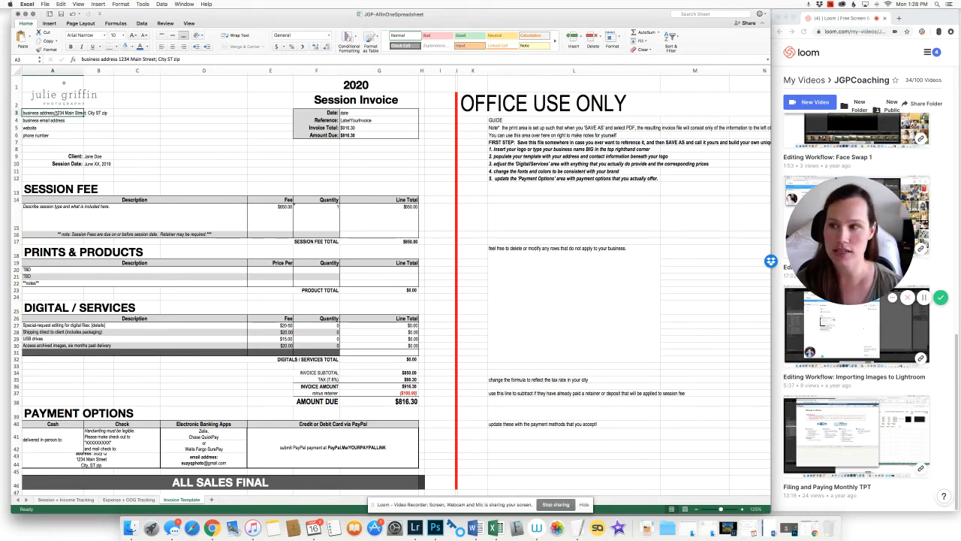
click(53, 121)
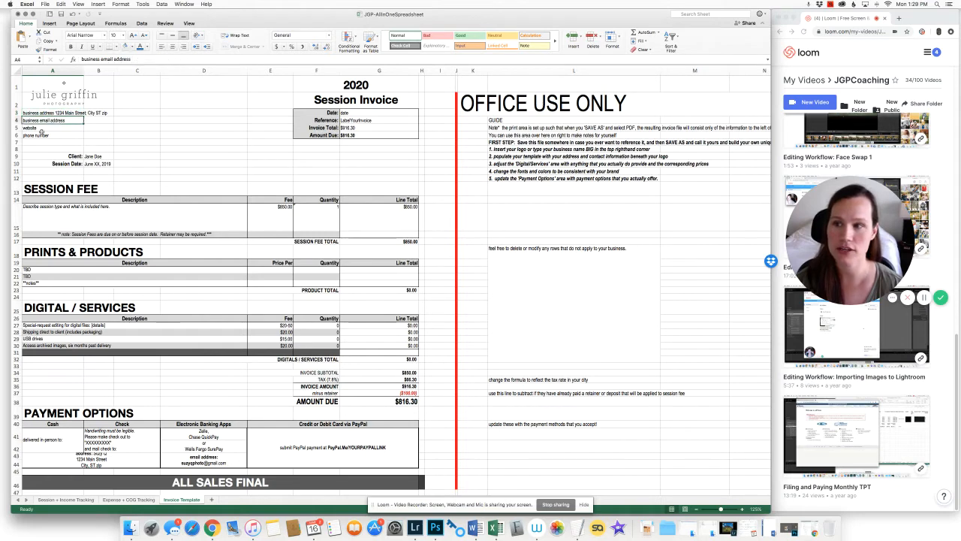
click(46, 127)
click(51, 135)
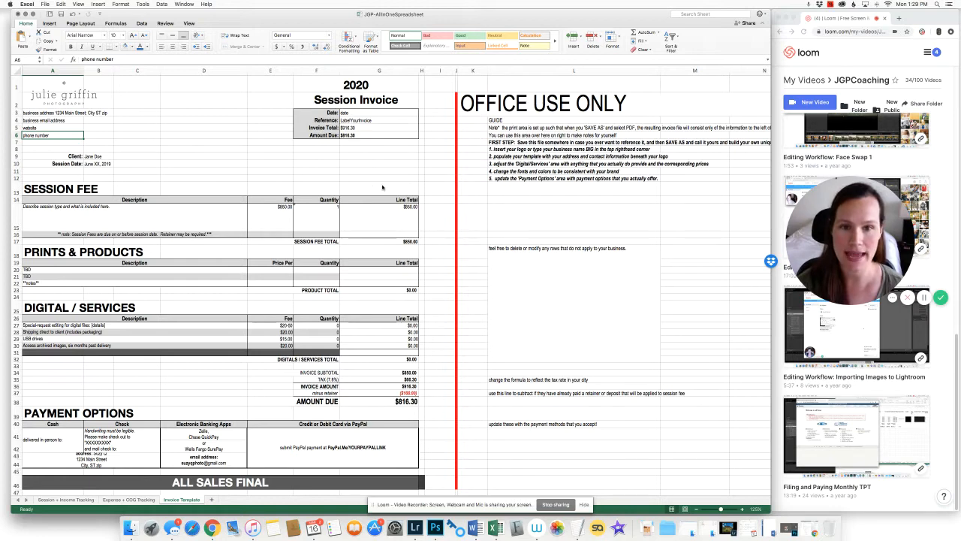
click(84, 309)
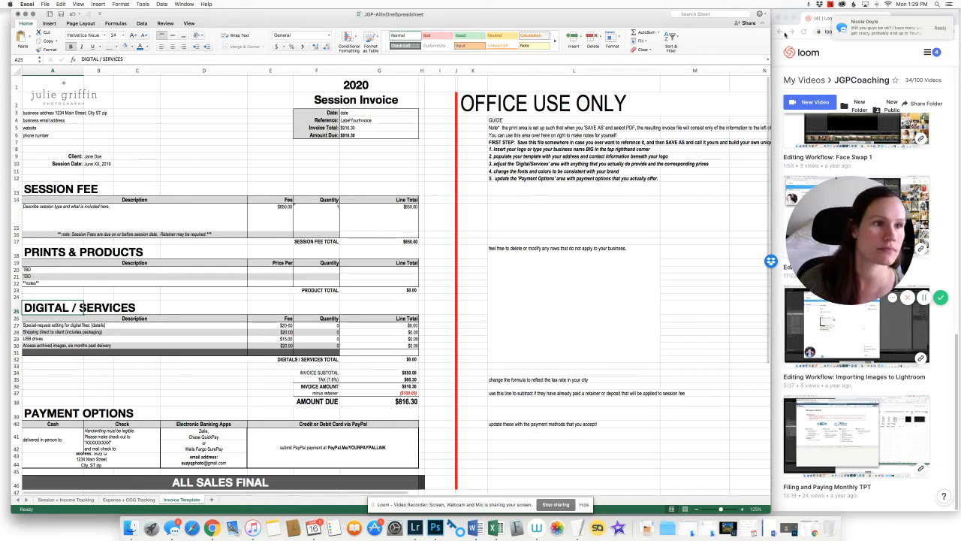
click(173, 528)
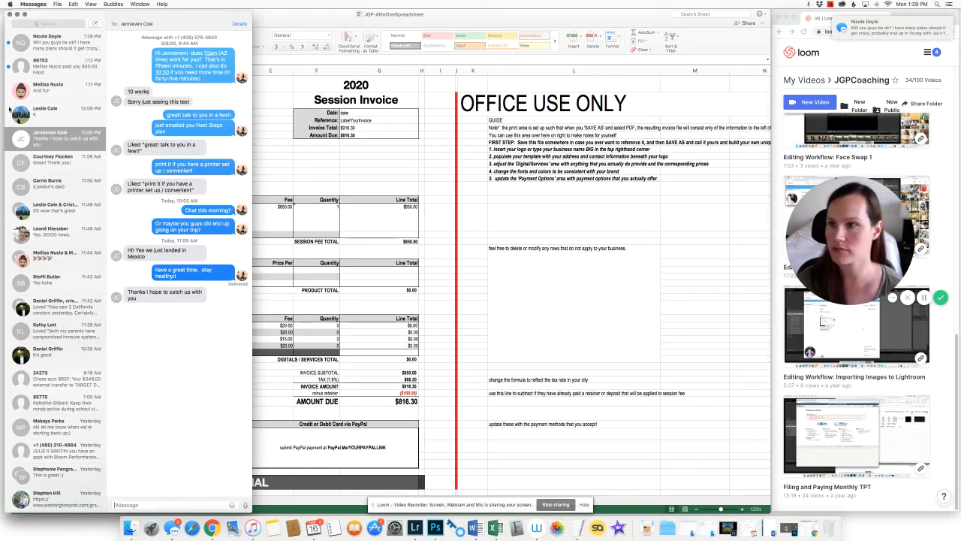
click(10, 16)
click(340, 19)
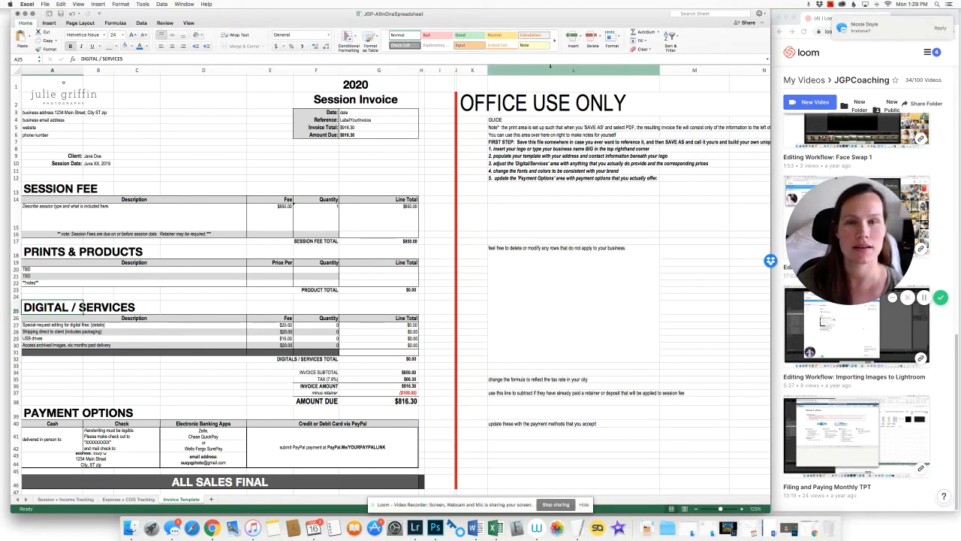
drag(437, 18, 438, 18)
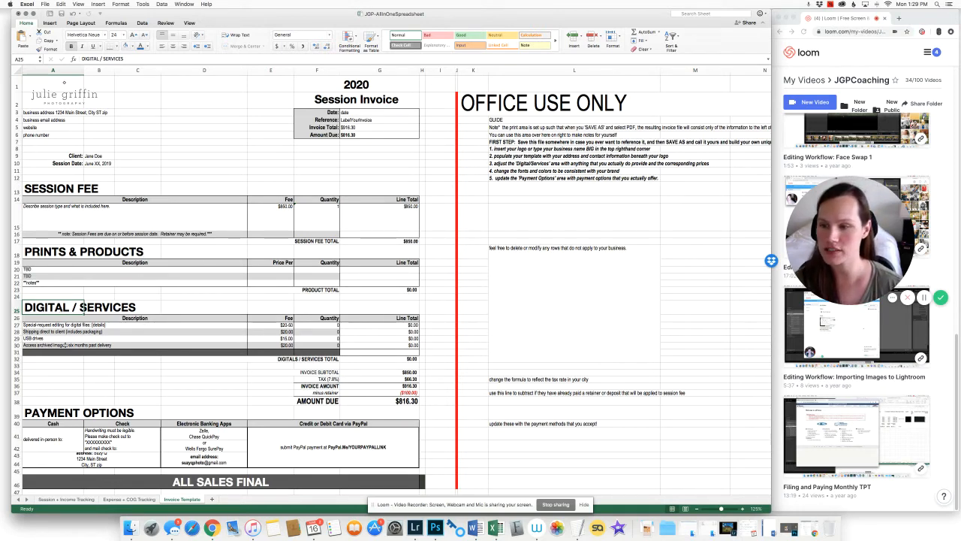
click(69, 369)
right_click(172, 530)
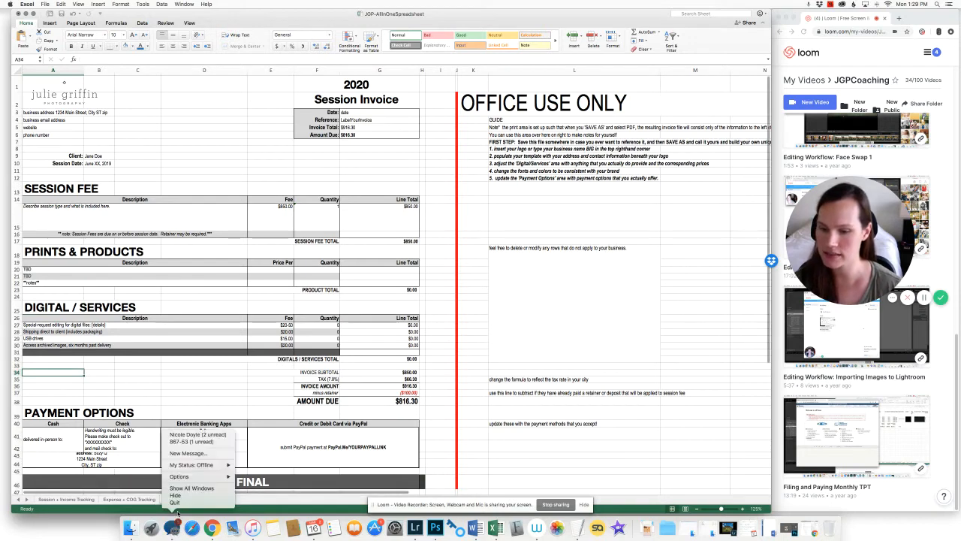
click(174, 506)
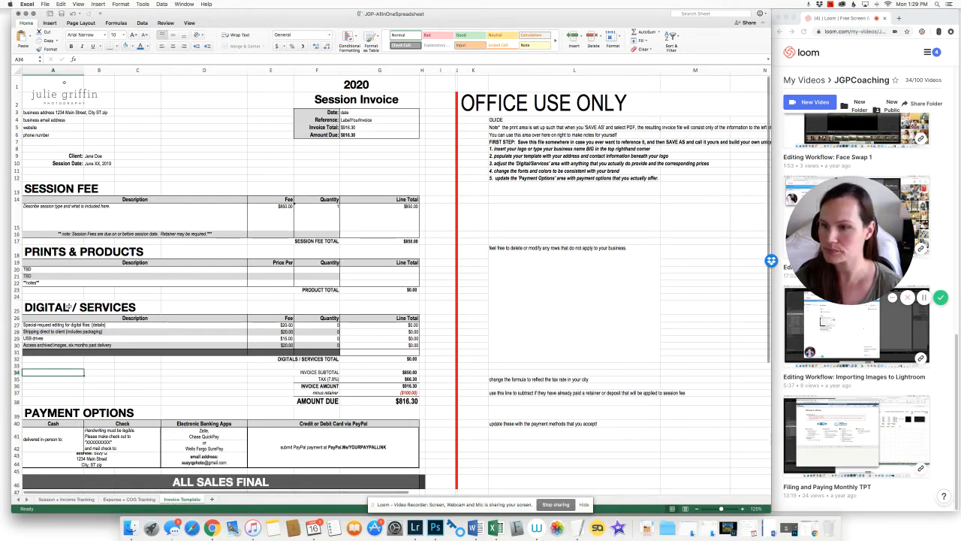
click(58, 324)
drag(58, 324, 62, 344)
click(63, 345)
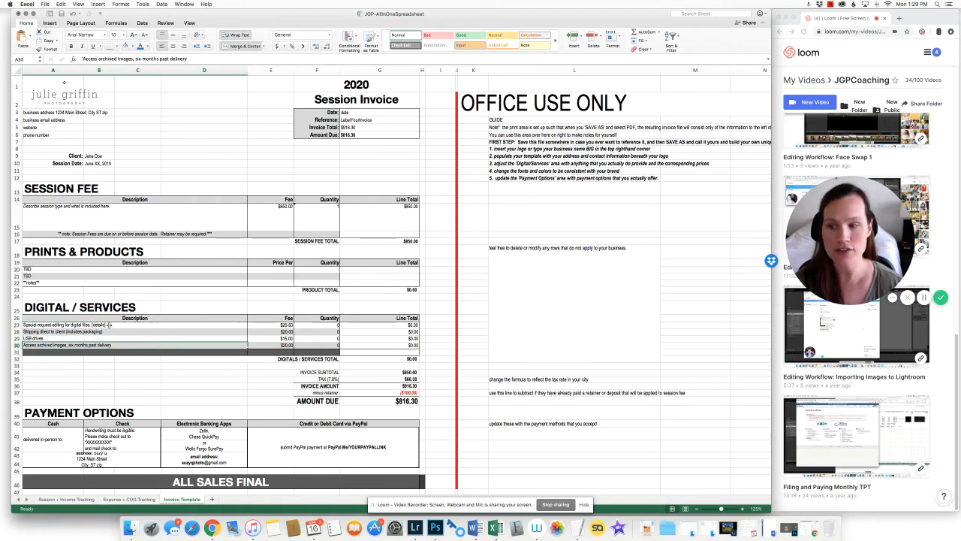
click(126, 325)
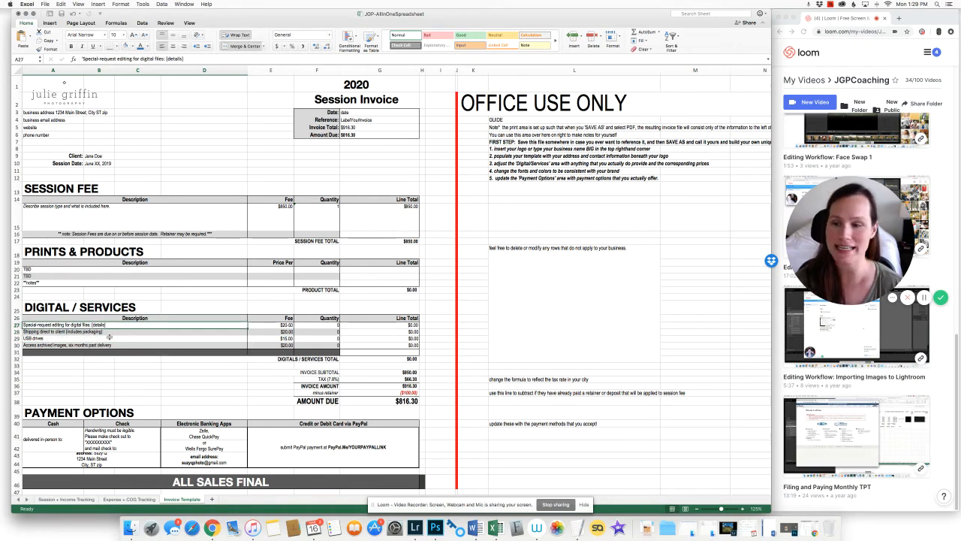
click(111, 332)
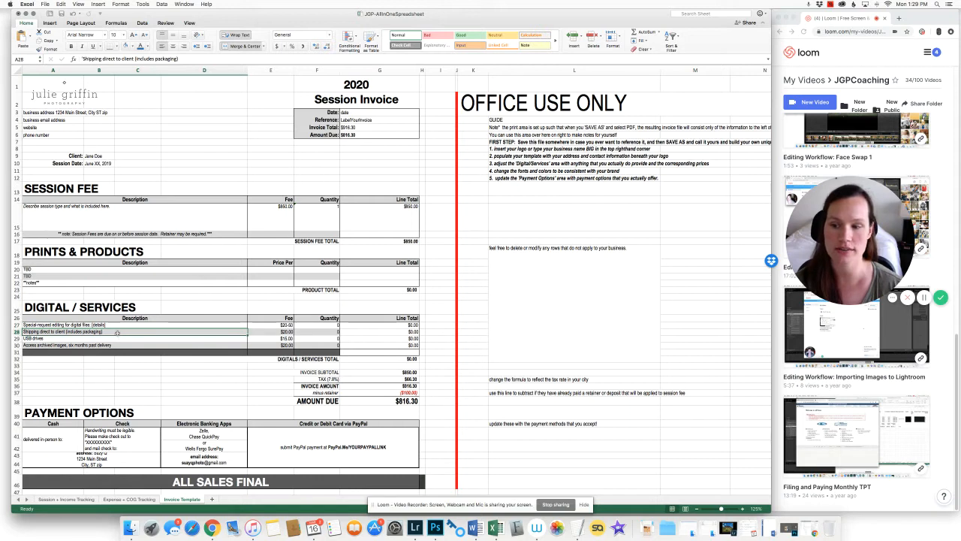
click(49, 339)
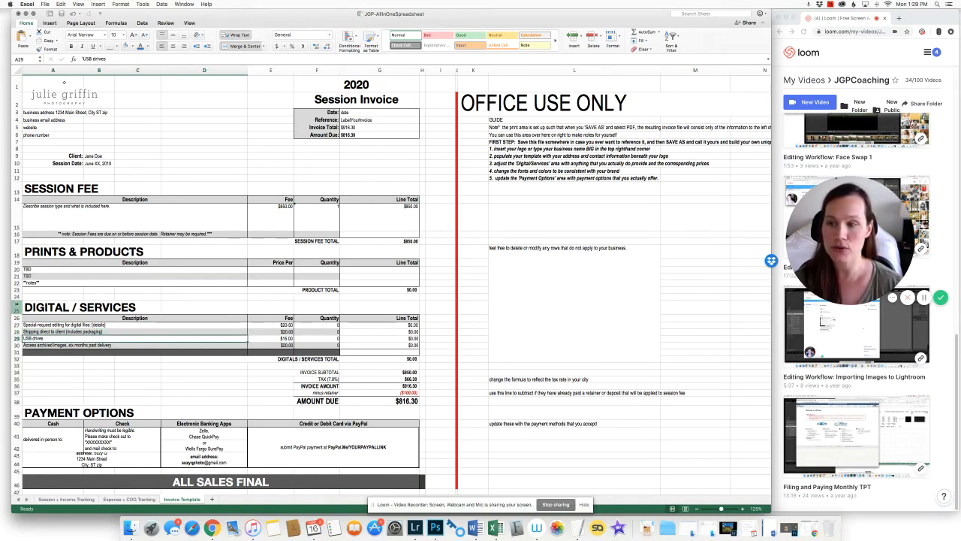
drag(15, 308, 16, 362)
drag(98, 327, 212, 346)
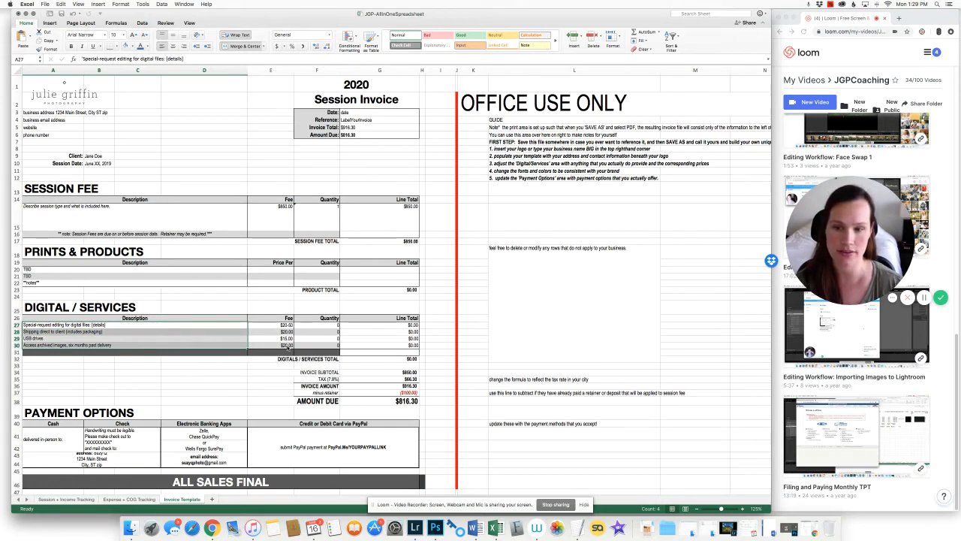
click(79, 380)
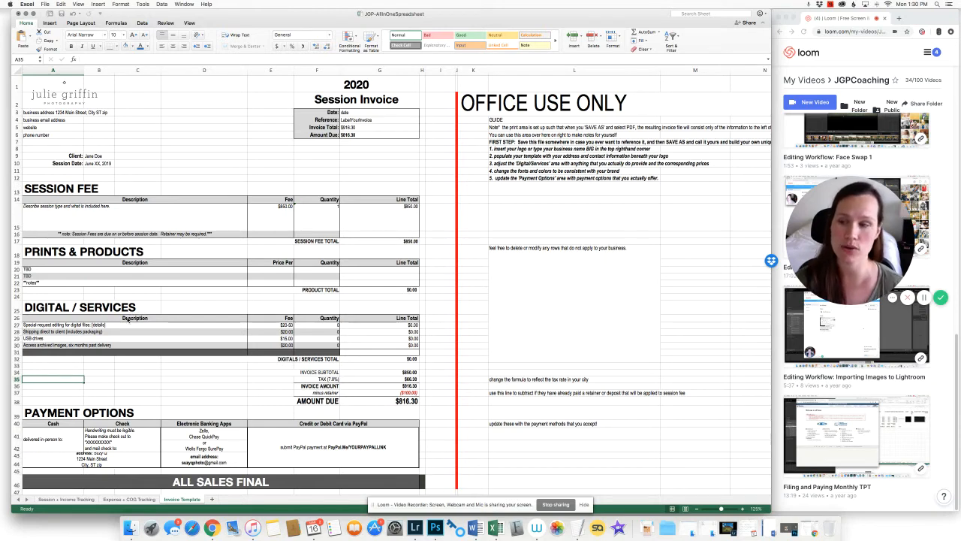
drag(15, 251, 15, 298)
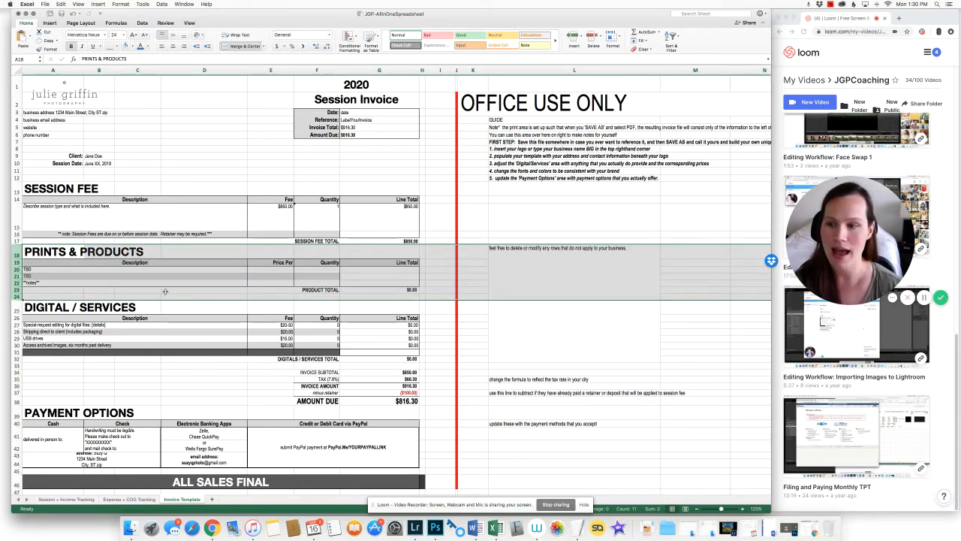
Select the entire invoice sheet, following the guide's step 4 on fonts and colours
click(167, 291)
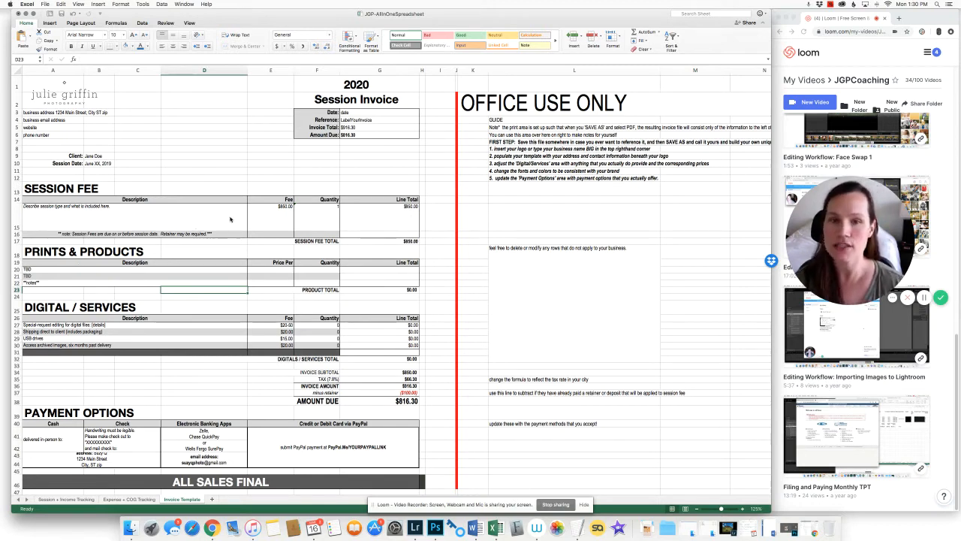
click(545, 171)
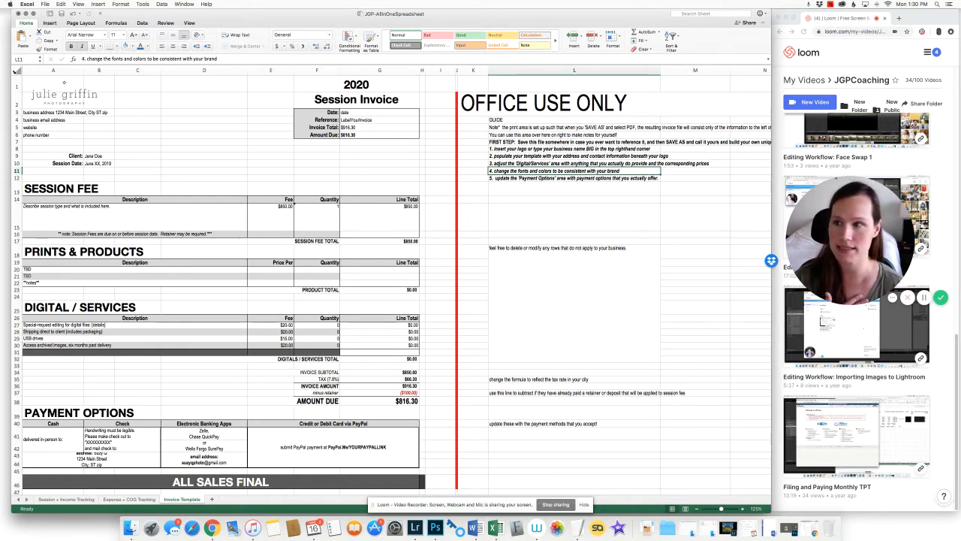
click(16, 71)
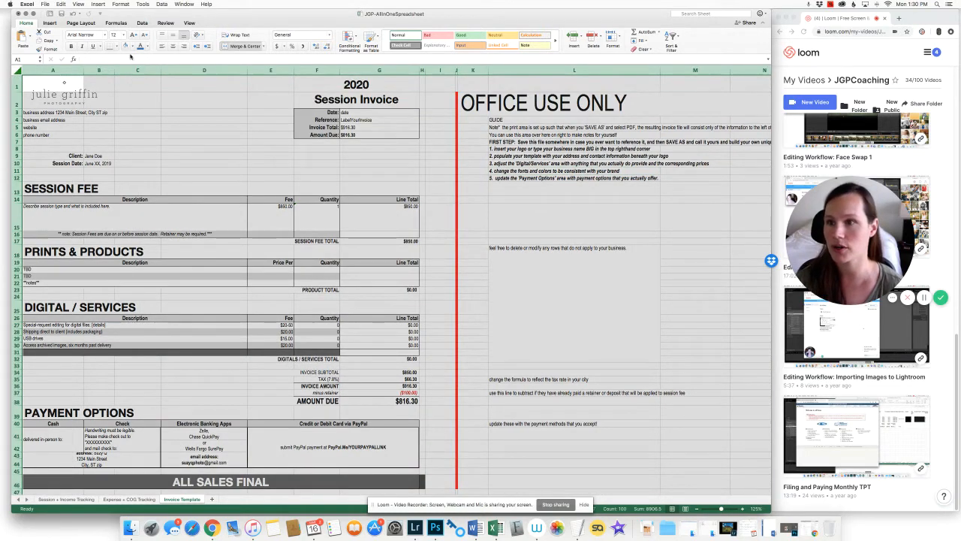
Apply the Montserrat font to the whole selected sheet
click(104, 36)
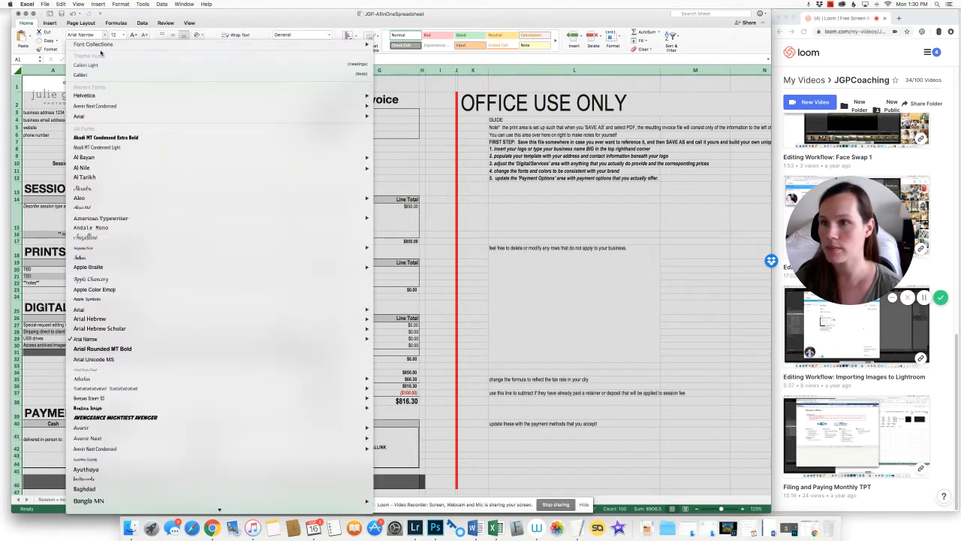
click(99, 34)
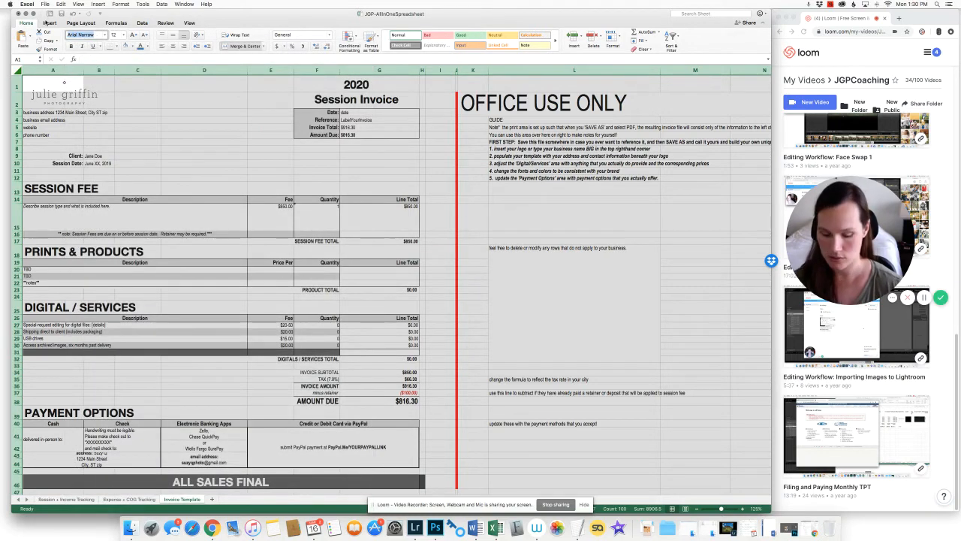
text(mont)
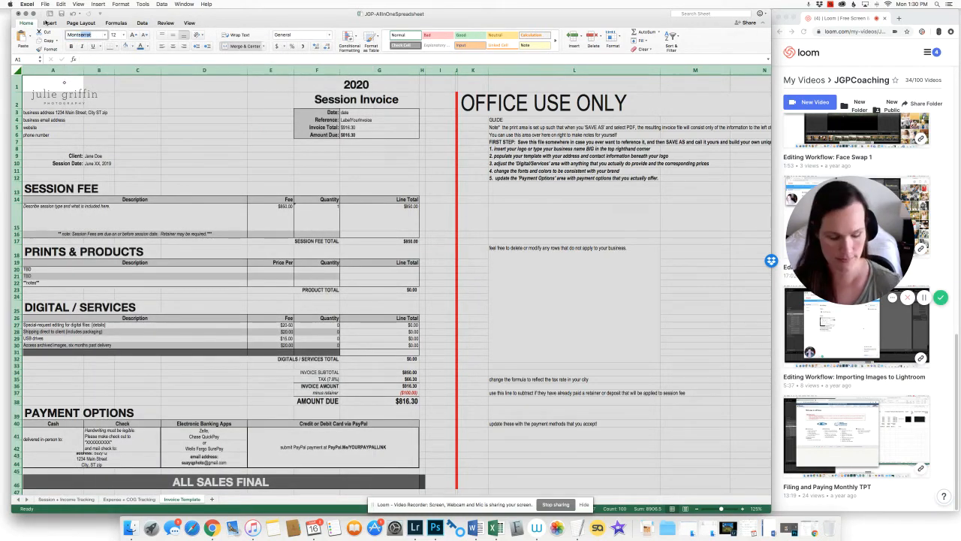
key(Return)
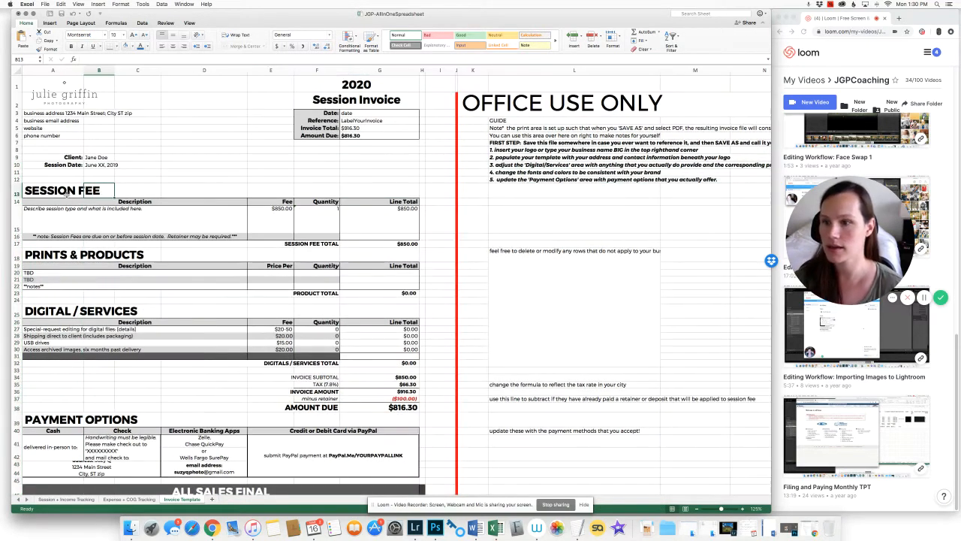
Select the 2020 Session Invoice title plus the SESSION FEE through ALL SALES FINAL headings
click(65, 191)
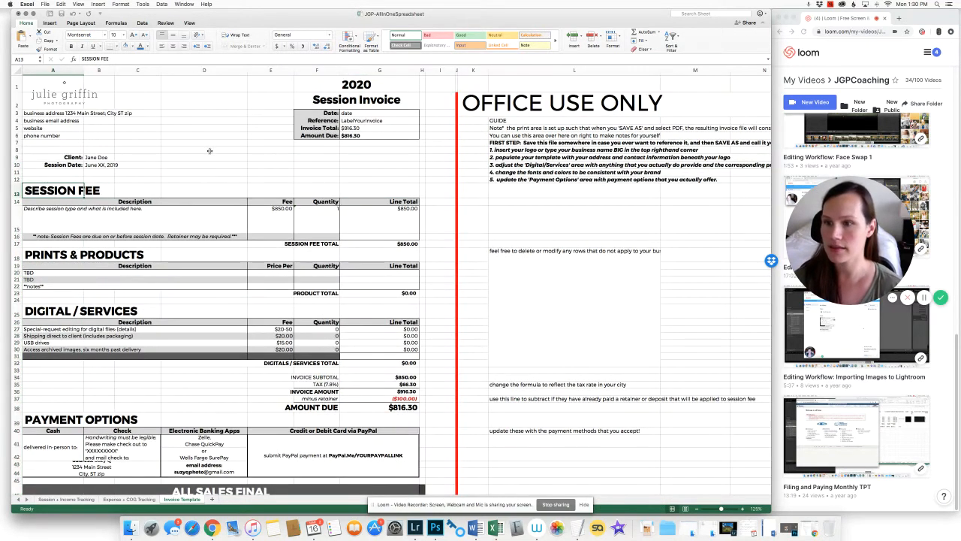
drag(322, 89, 325, 100)
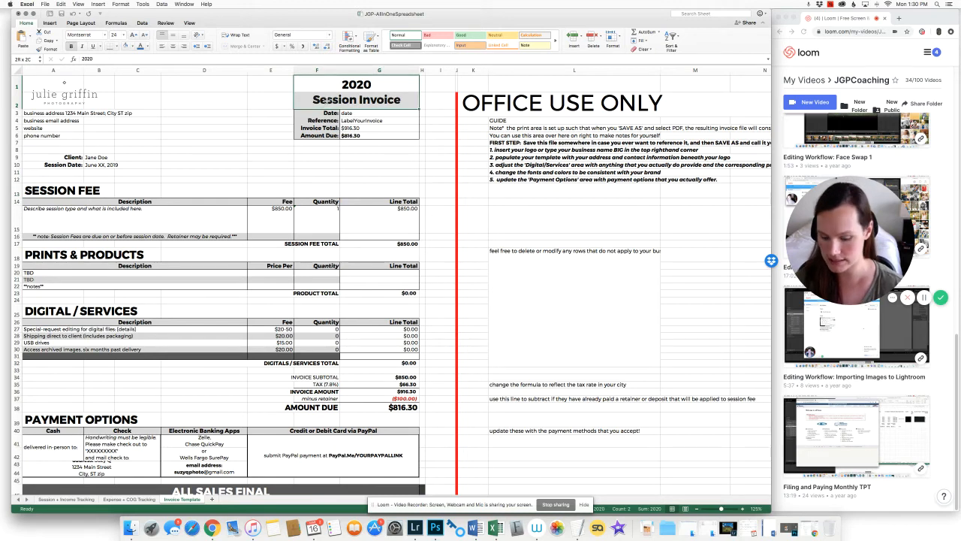
click(38, 193)
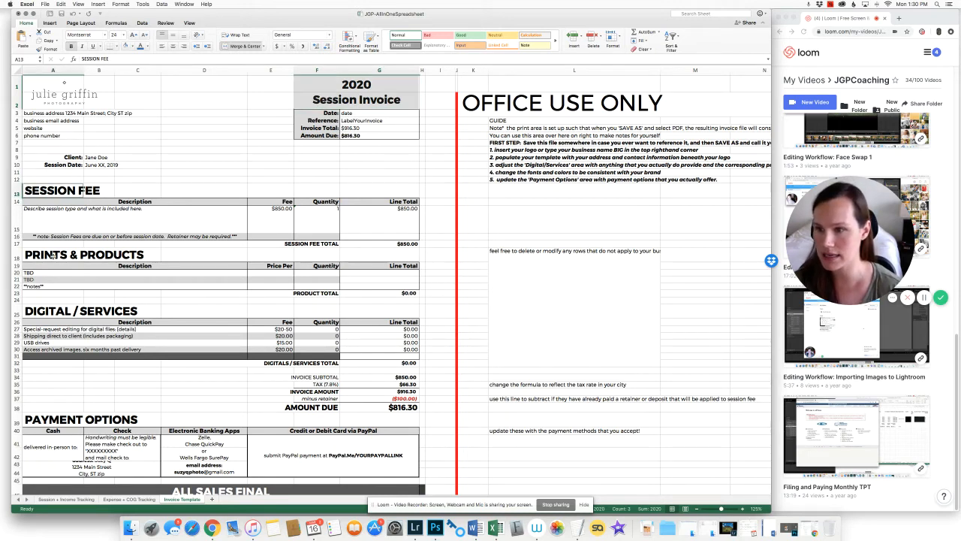
super+click(53, 255)
super+click(58, 314)
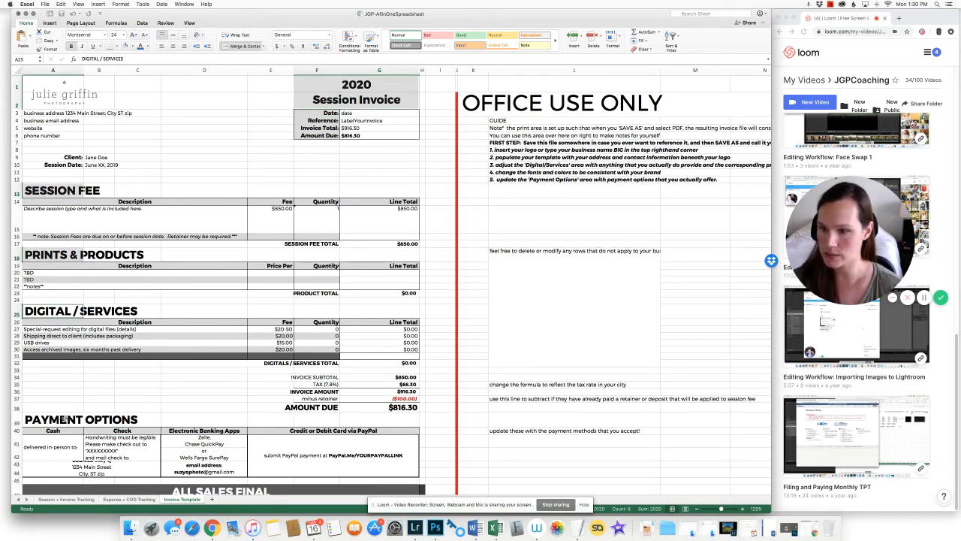
super+click(67, 419)
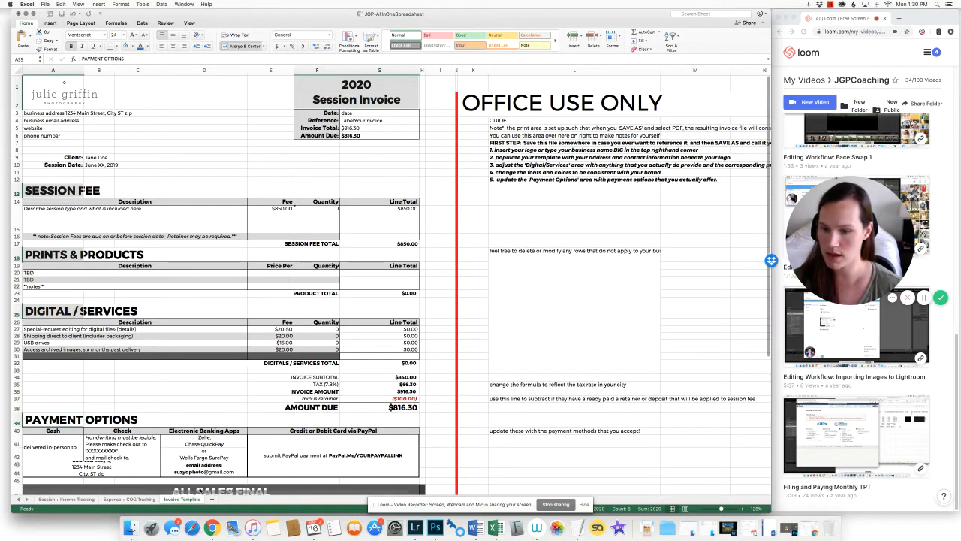
super+click(202, 488)
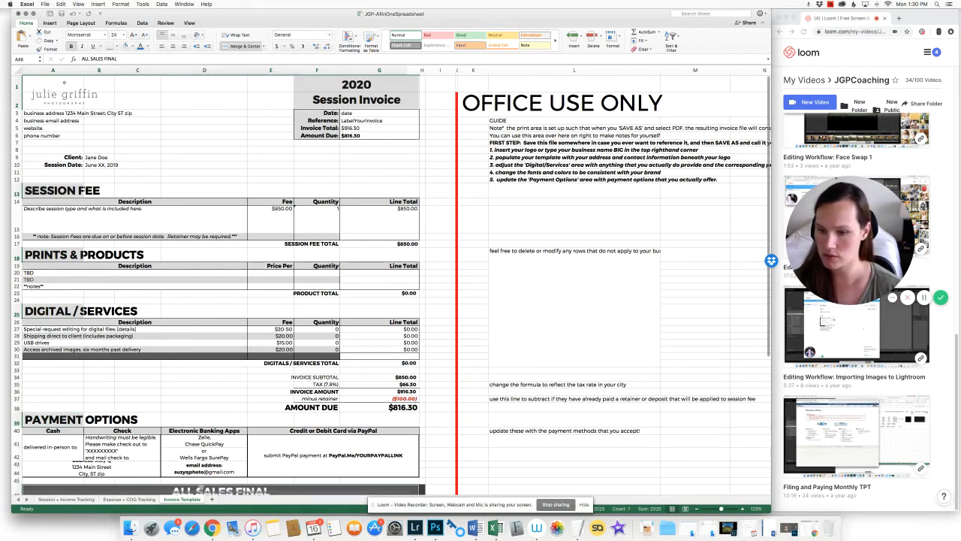
Apply the Nixie One font to the selected title and section headings
click(97, 36)
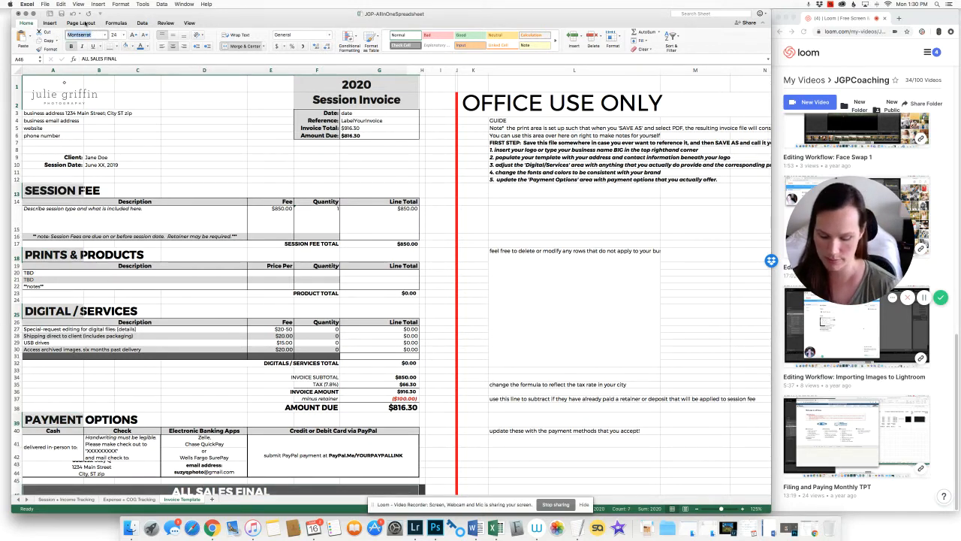
text(Ni)
key(Return)
scroll(225, 301, down, 5)
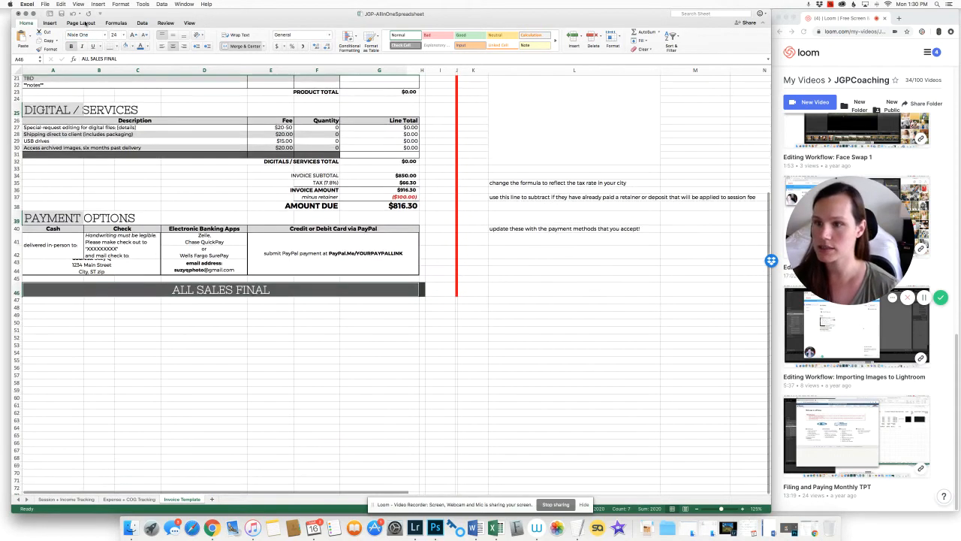
click(138, 189)
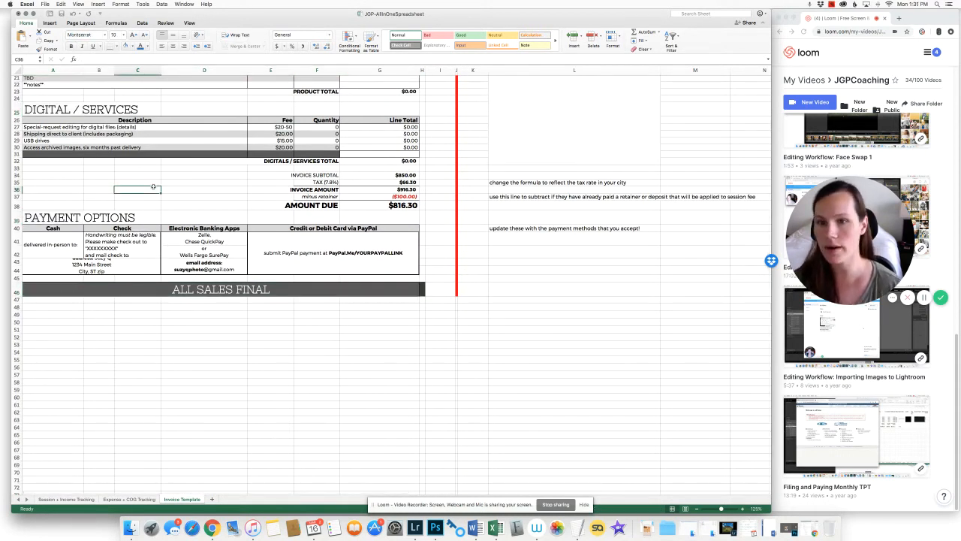
scroll(166, 253, up, 8)
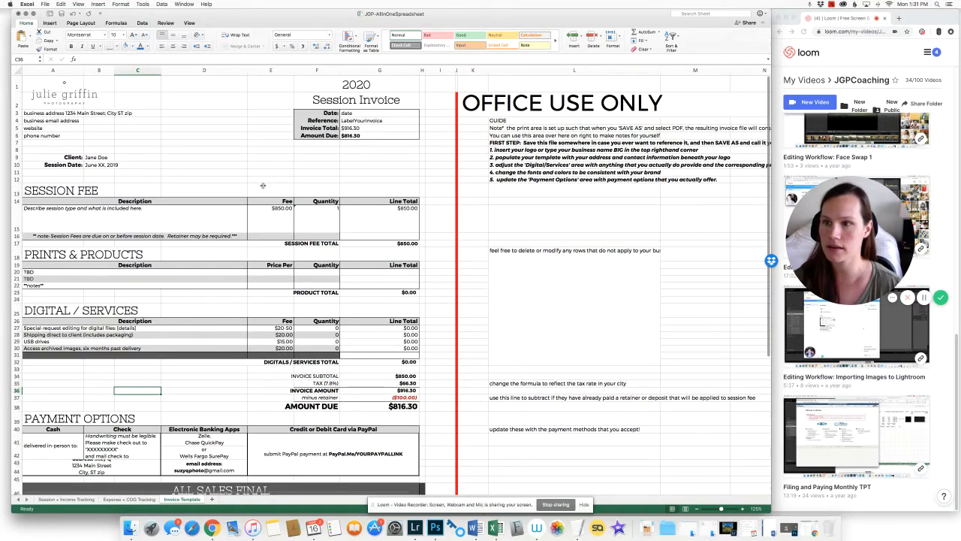
click(206, 149)
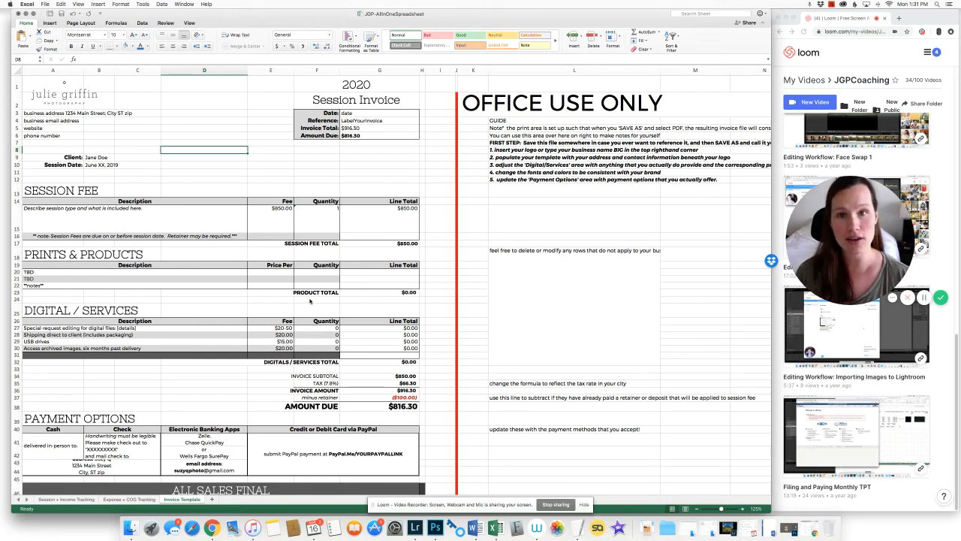
click(242, 172)
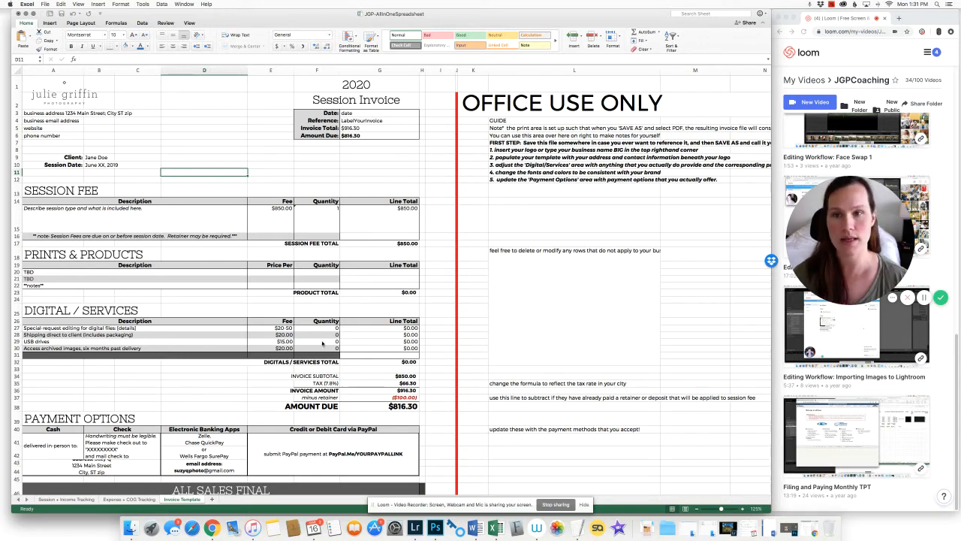
click(371, 114)
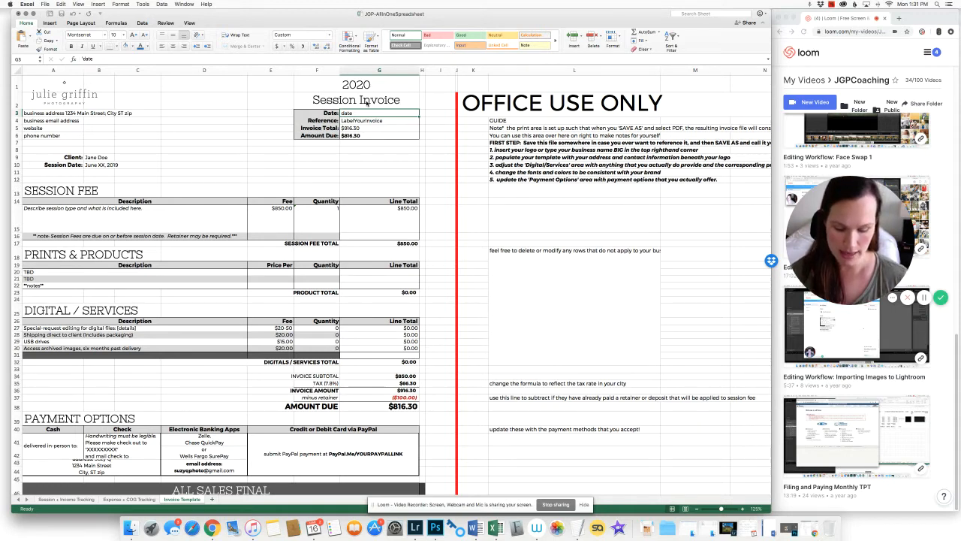
Enter January 21, 2020 as the invoice date
key(BackSpace)
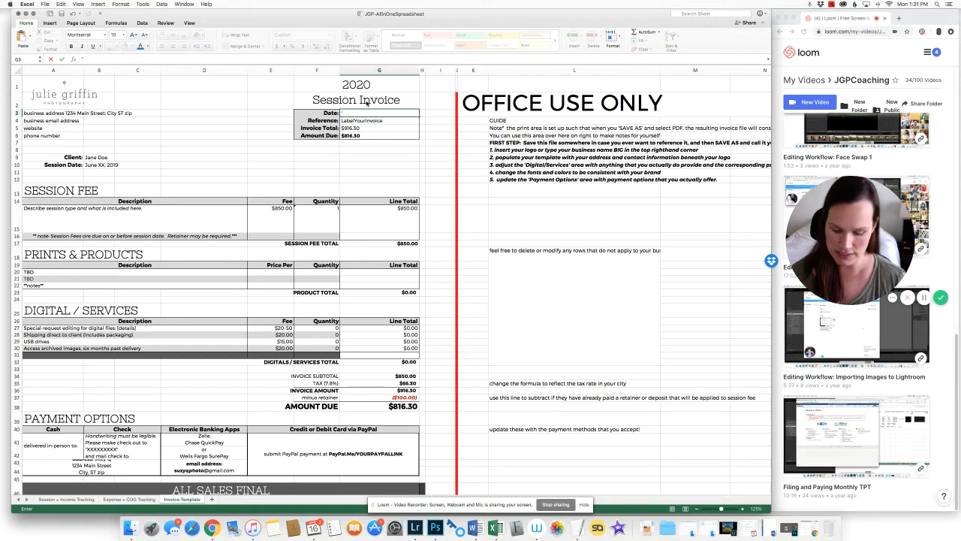
text(Janua)
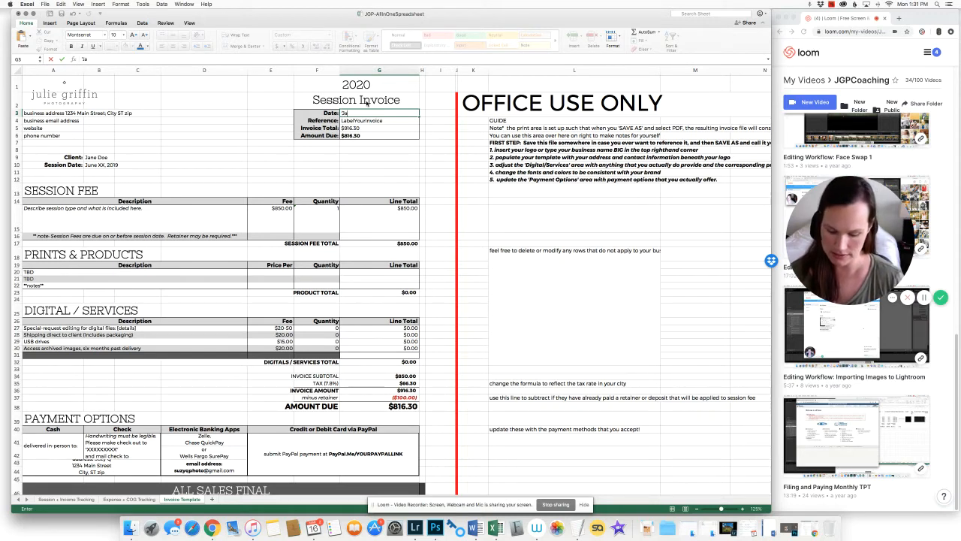
text(ry 21)
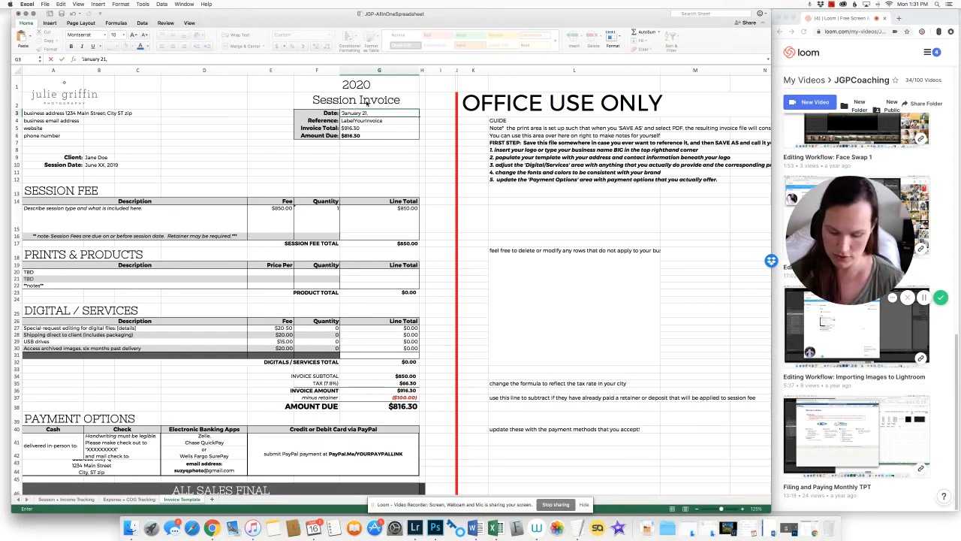
text(, 2020)
key(Return)
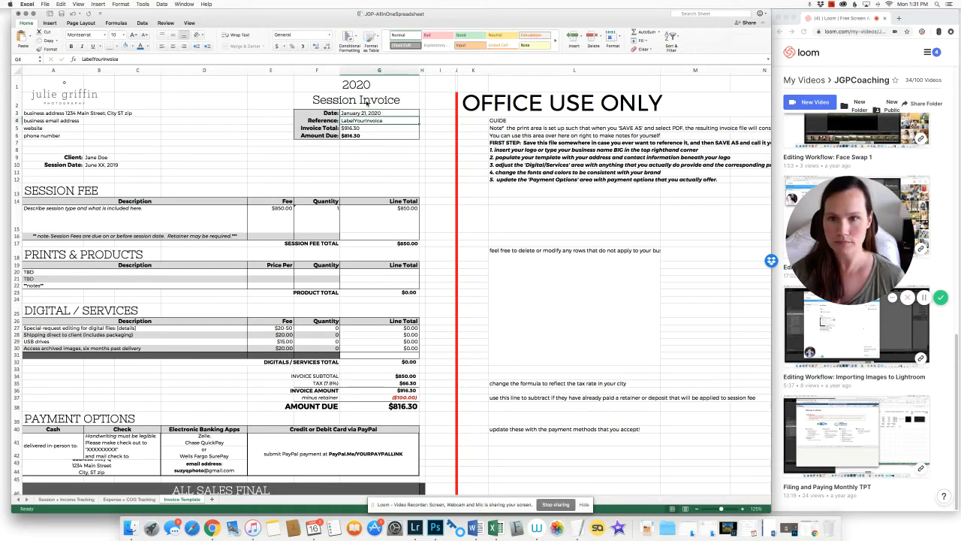
Replace the invoice reference placeholder with the new client's reference number
drag(120, 59, 73, 59)
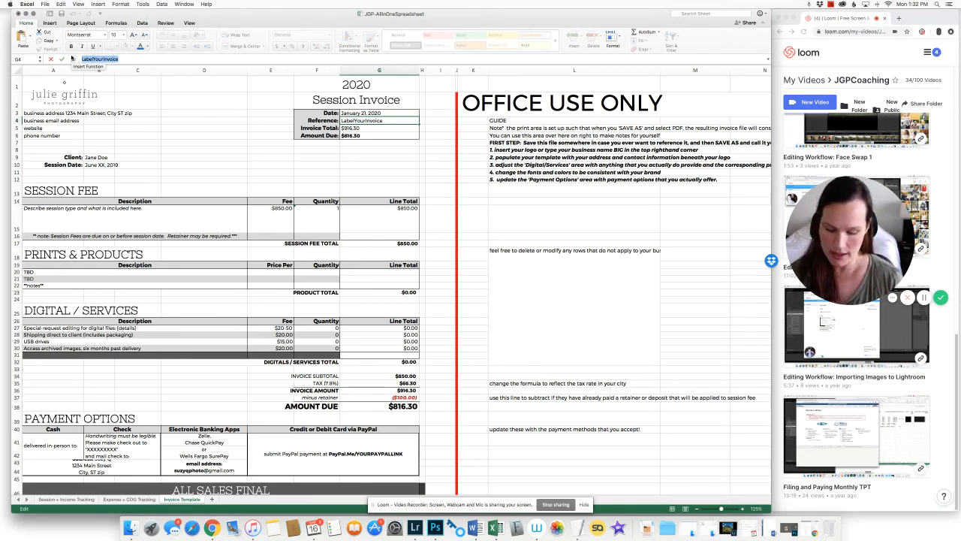
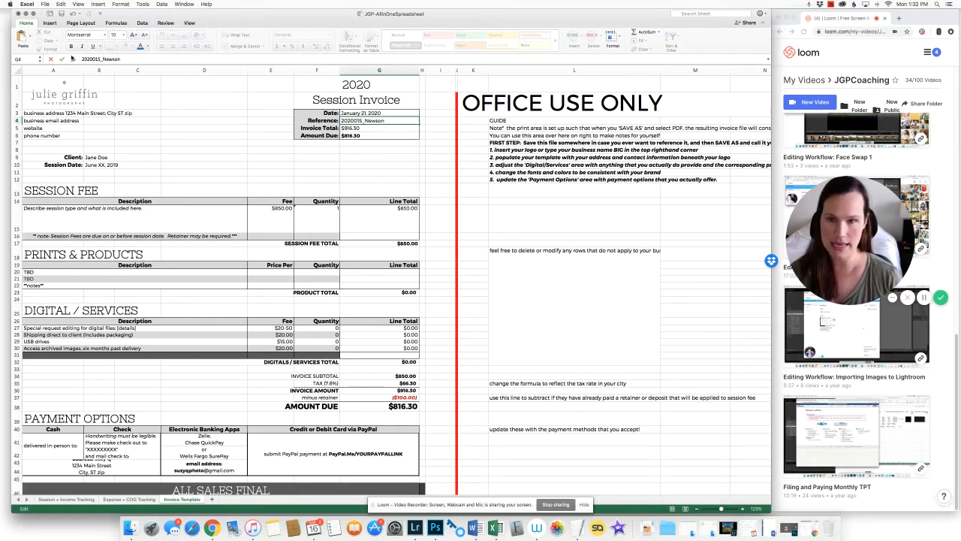
key(Return)
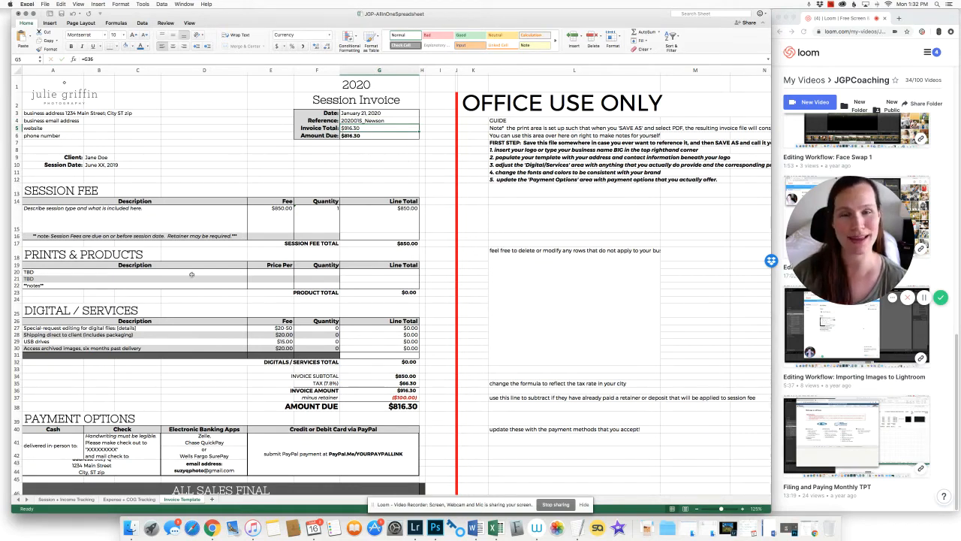
Enter the client's family name and a session date of January 21, 2020
click(108, 158)
text(News)
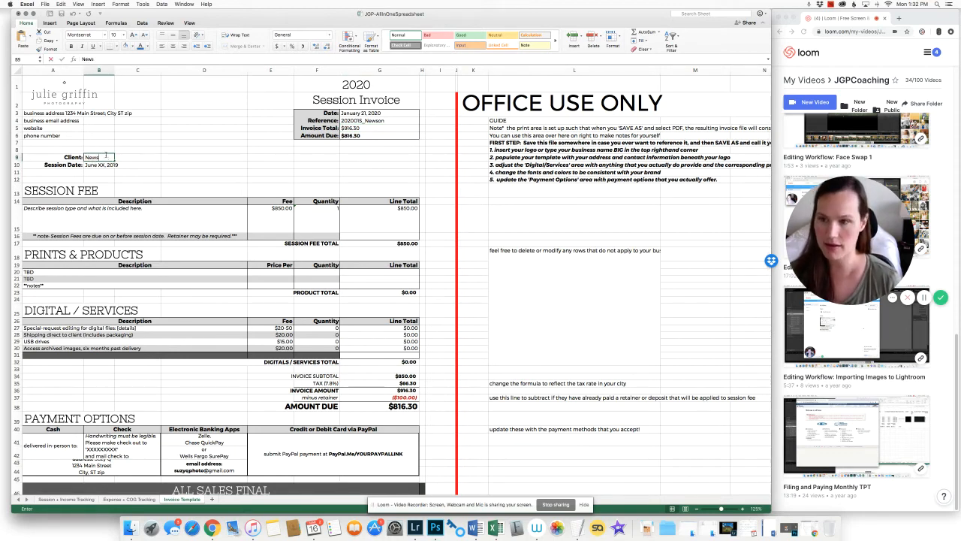
text(on)
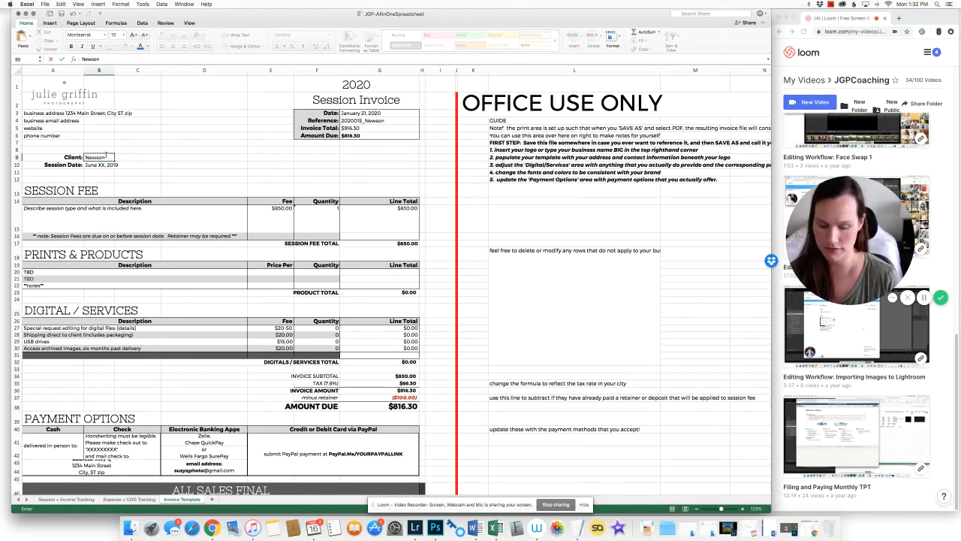
text( Family)
key(Return)
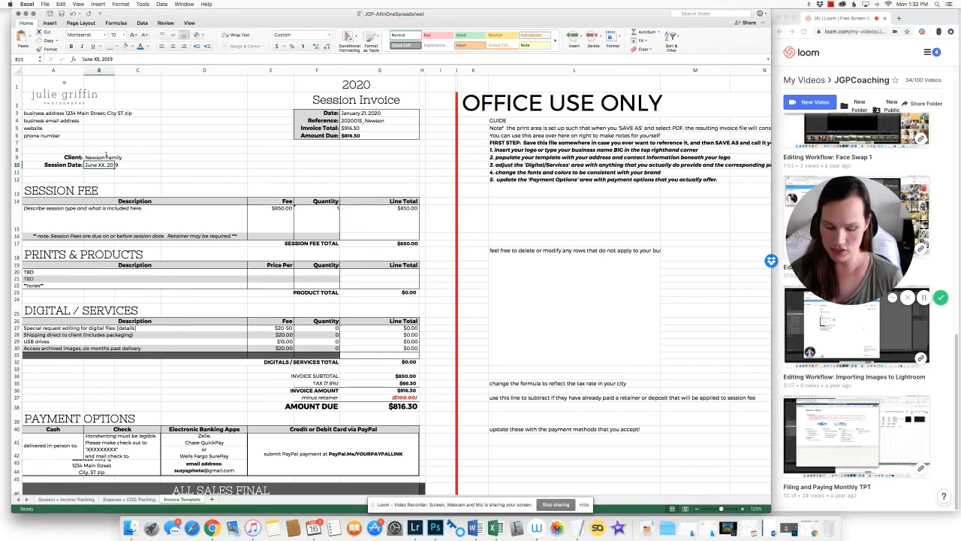
text(Janu)
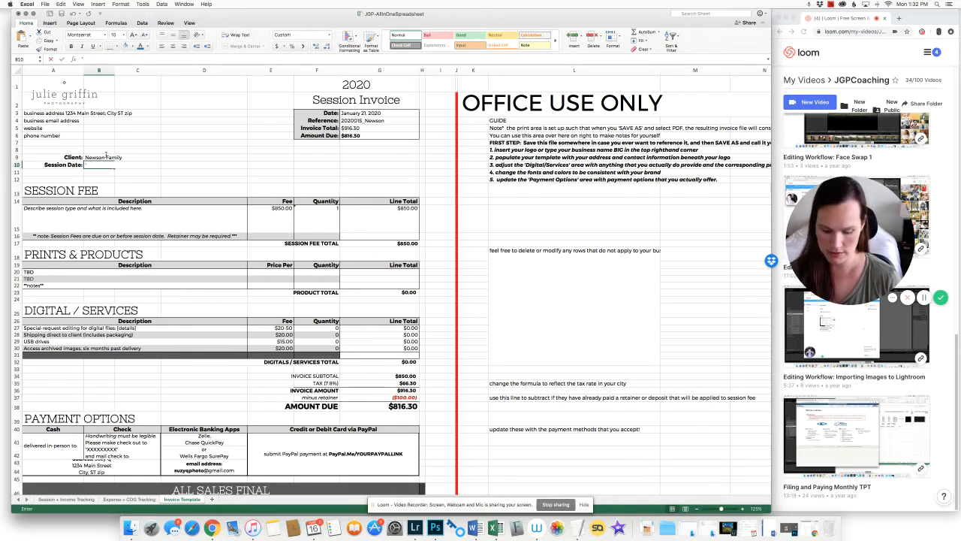
text(ary 21, 202)
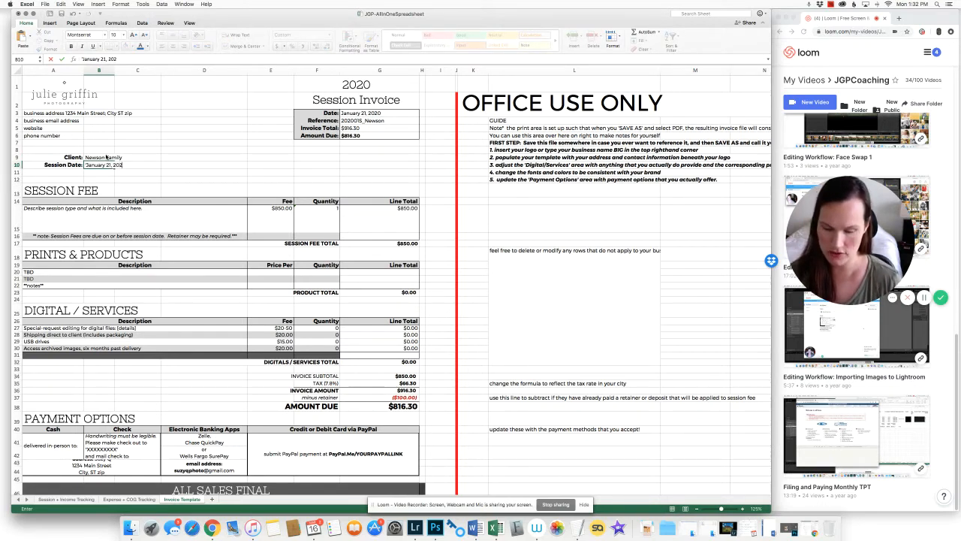
key(Return)
key(Down)
key(Down)
key(Down)
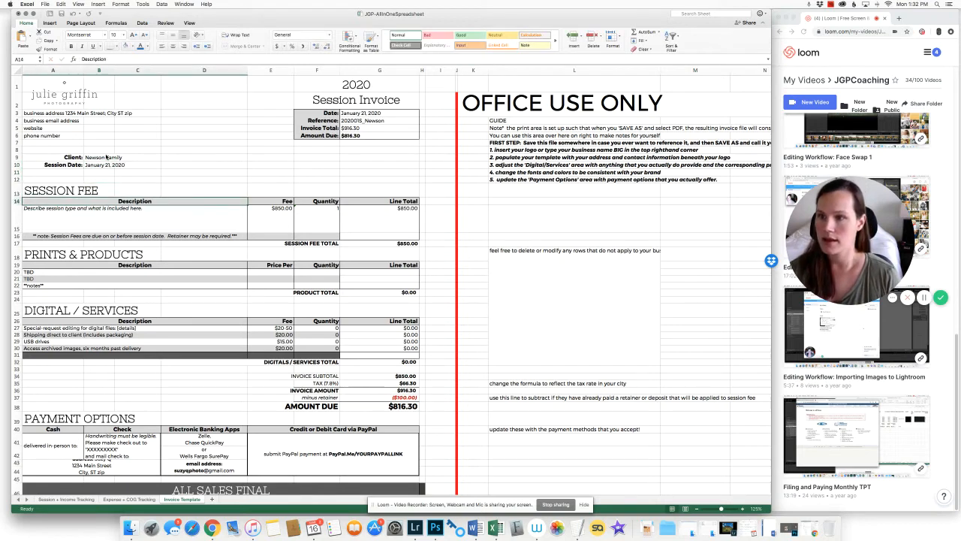
Rewrite the session description: Family Session, 45-60 minutes, about 50 high-resolution files, one complimentary print item
click(123, 229)
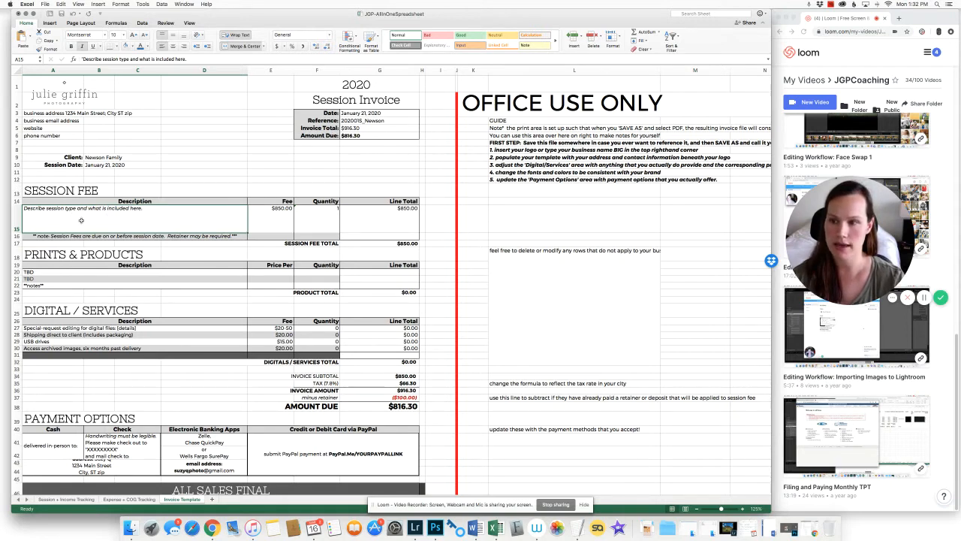
text(Family)
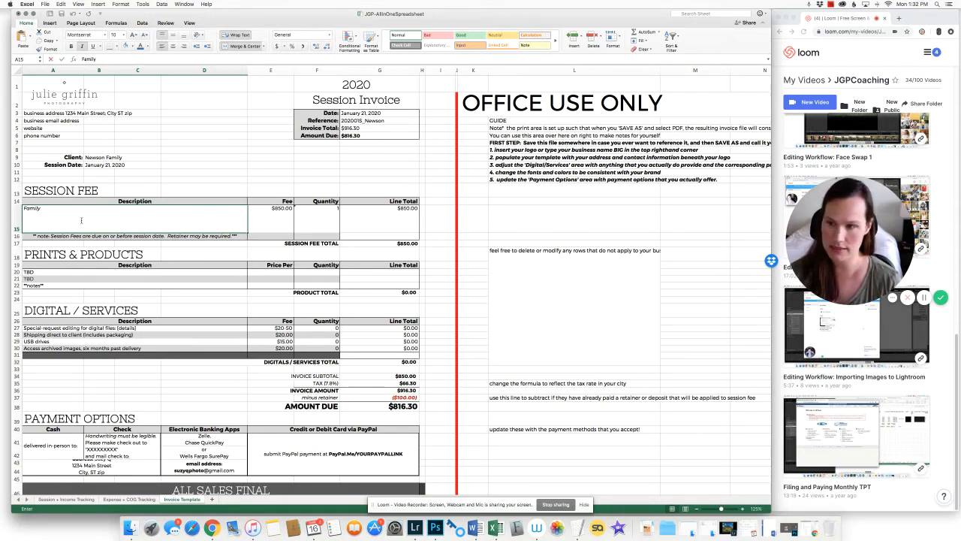
text( Session.  Includ)
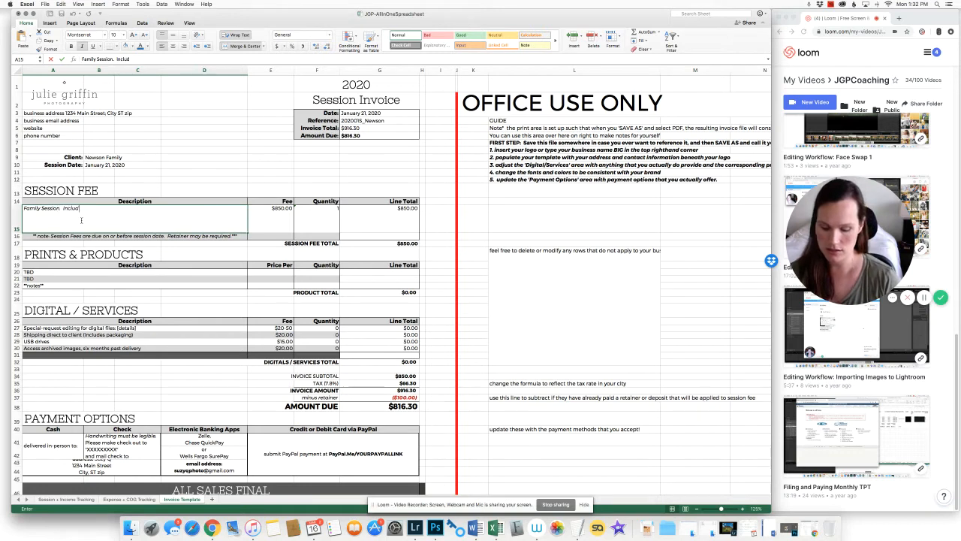
text(es approximately)
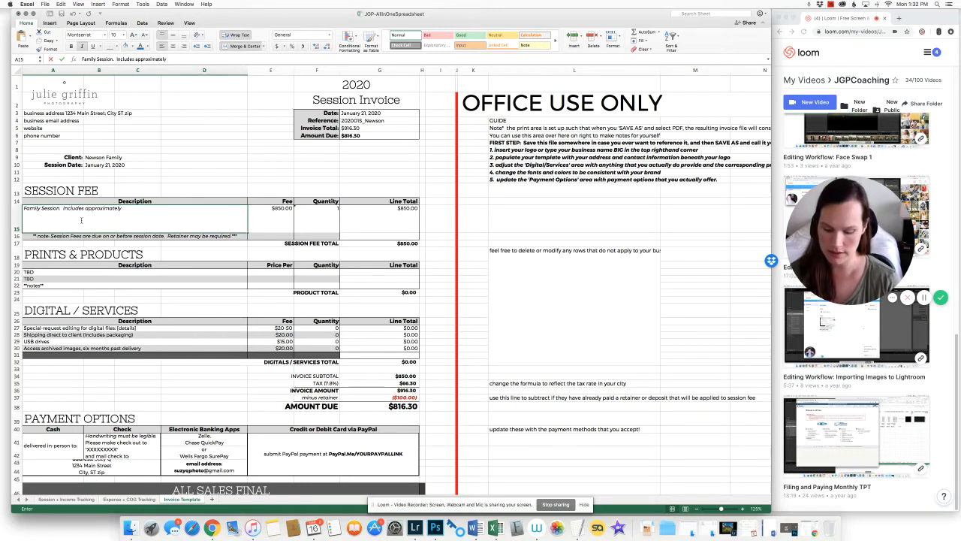
text( 45-60 minu)
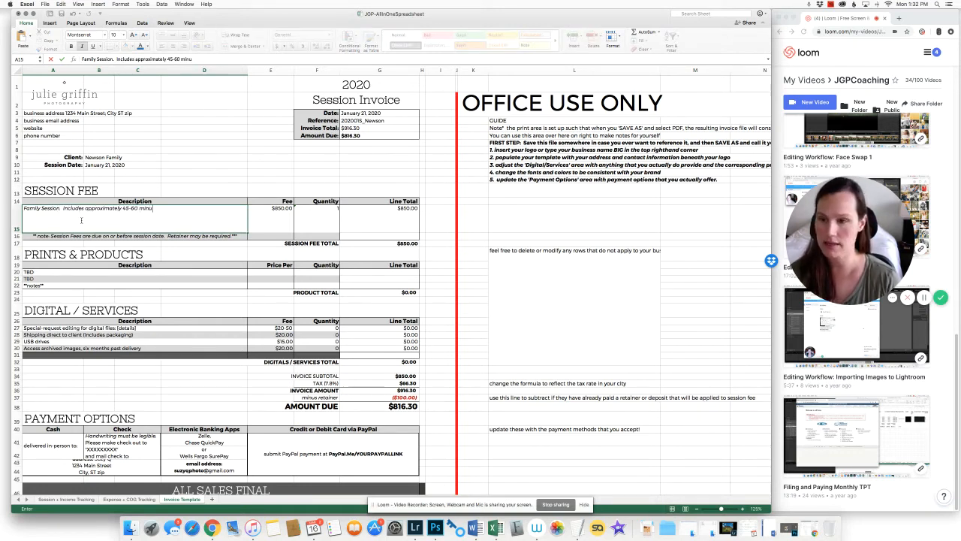
text(tes, includes)
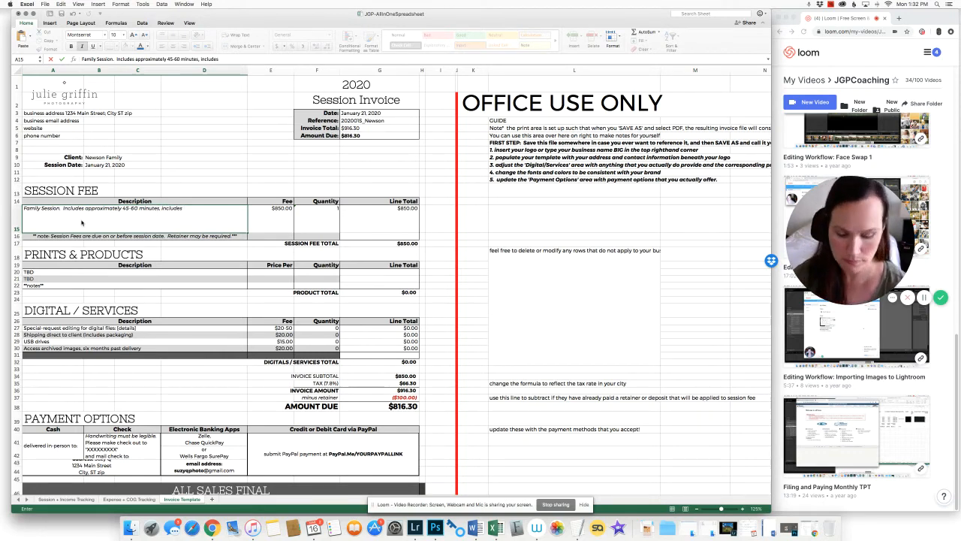
text( approximately 5)
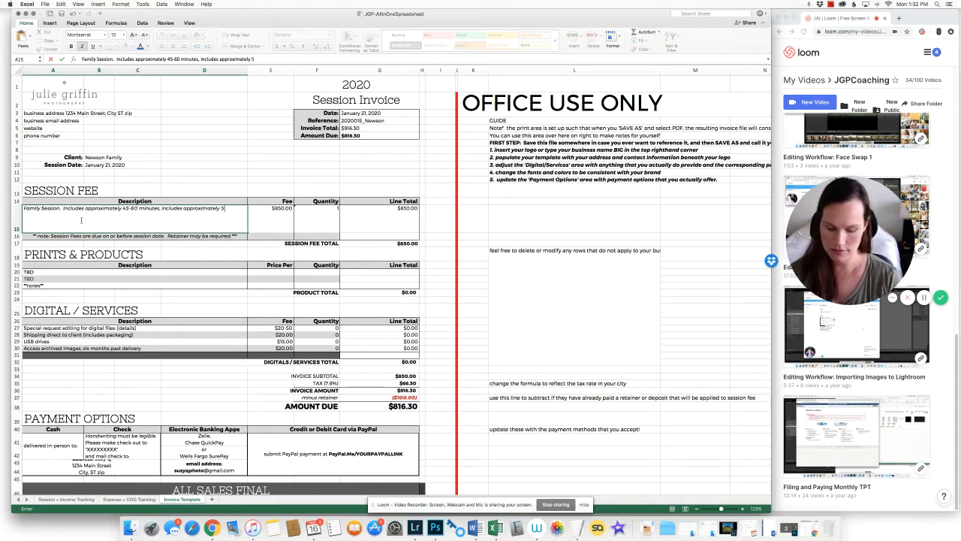
text(0 high r)
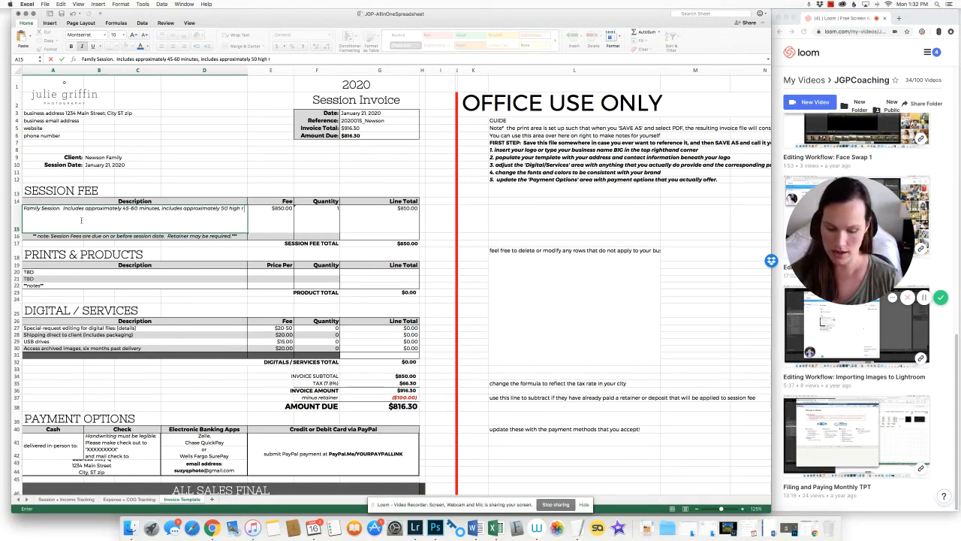
text(esolution digita)
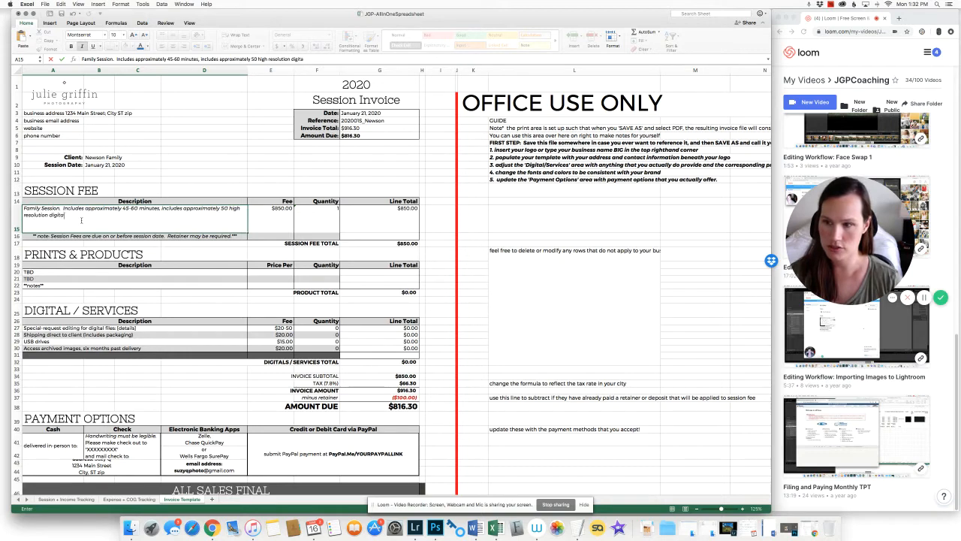
text(l image files with prin)
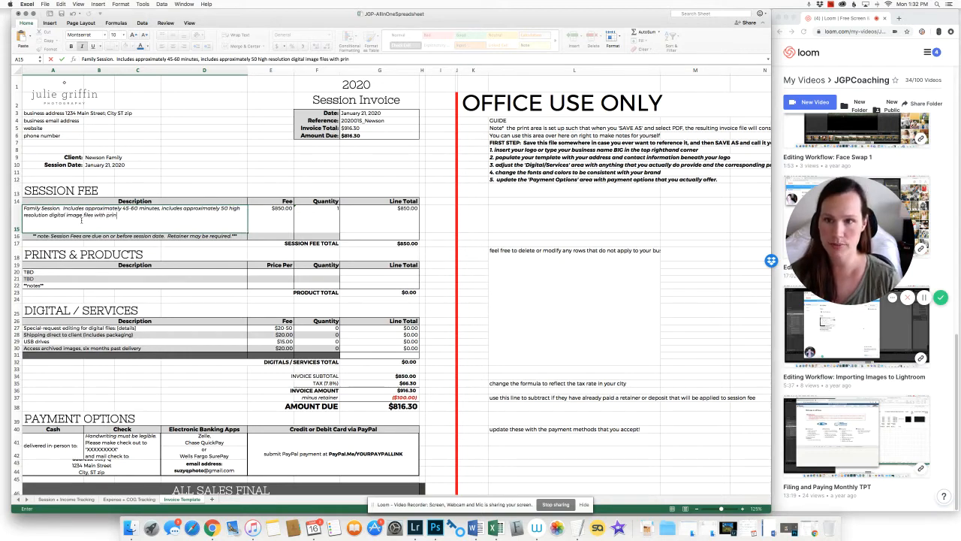
text(t release, i)
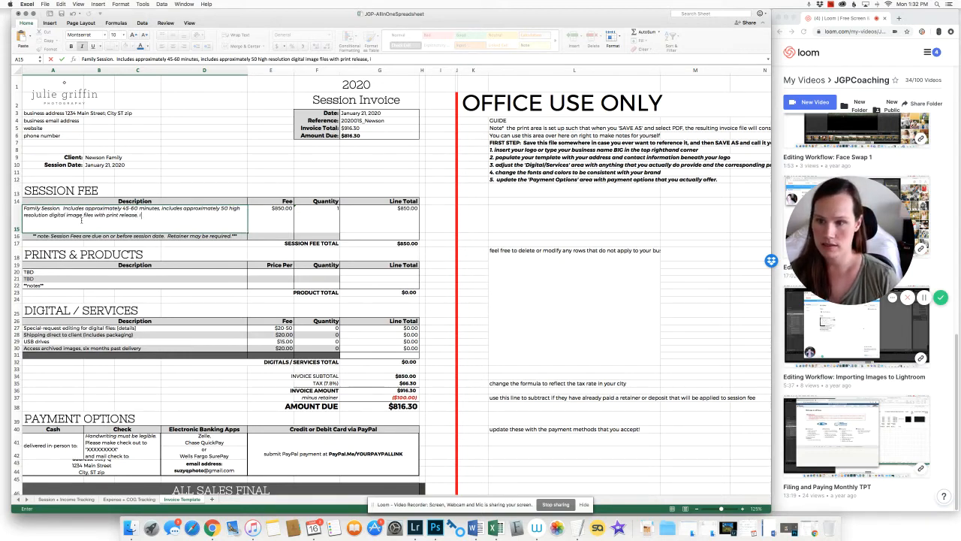
text(ncludes)
text( on)
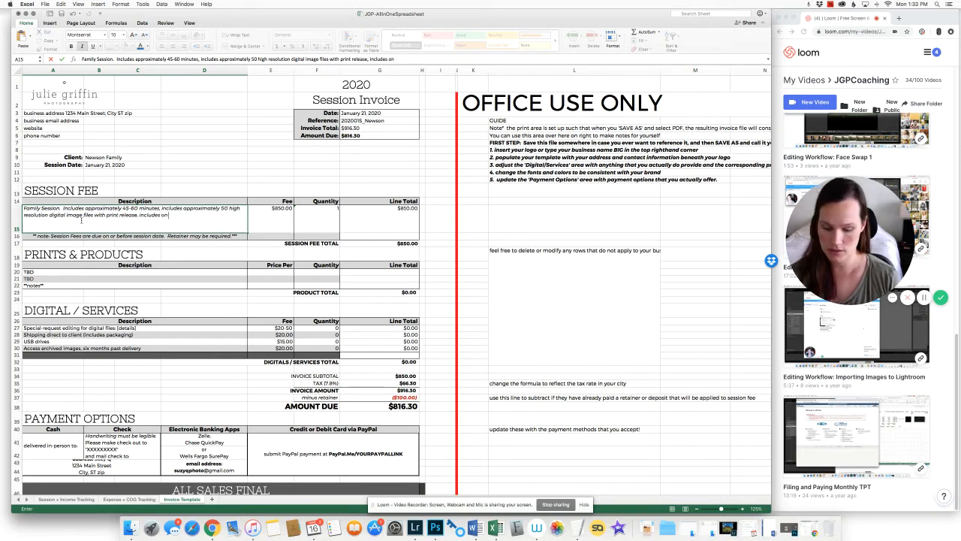
text(e complementary print irt)
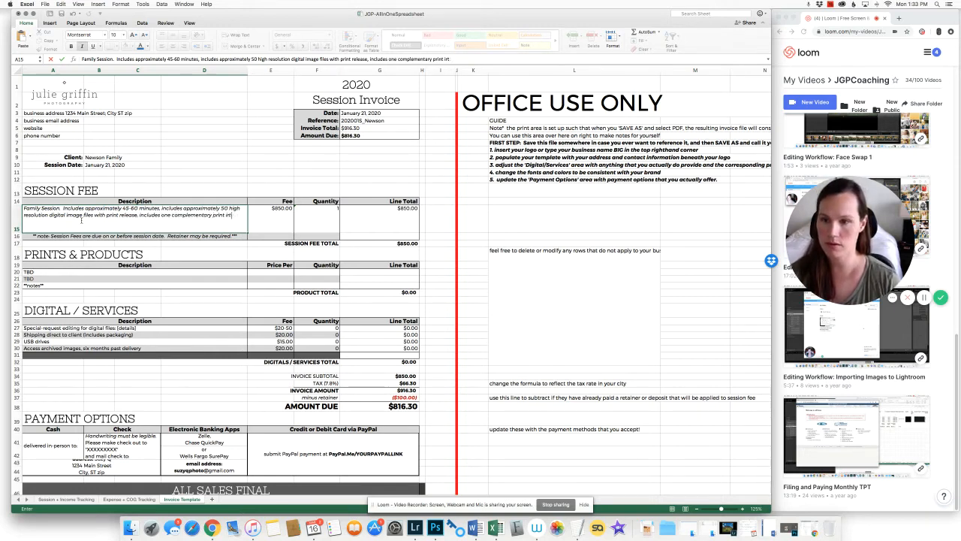
key(BackSpace)
text(tem)
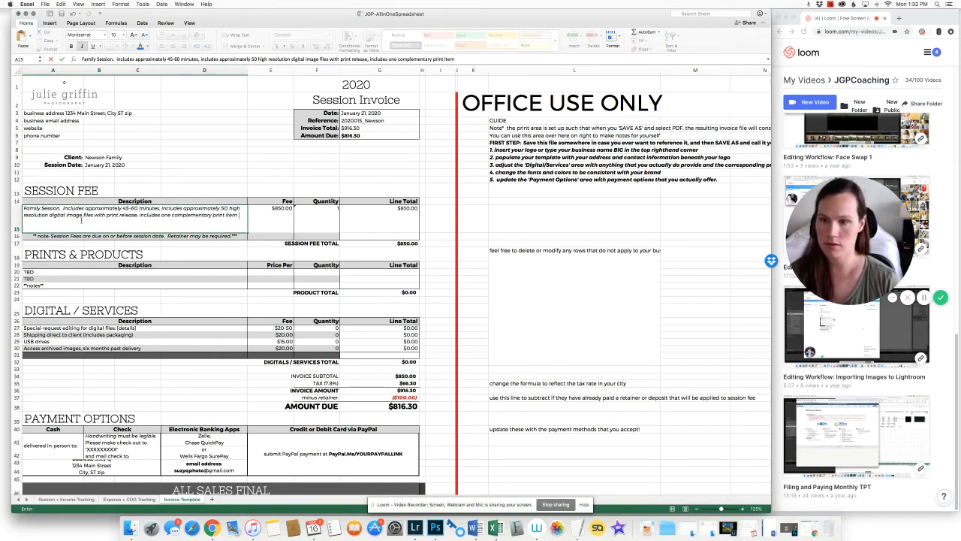
text( to be selected with)
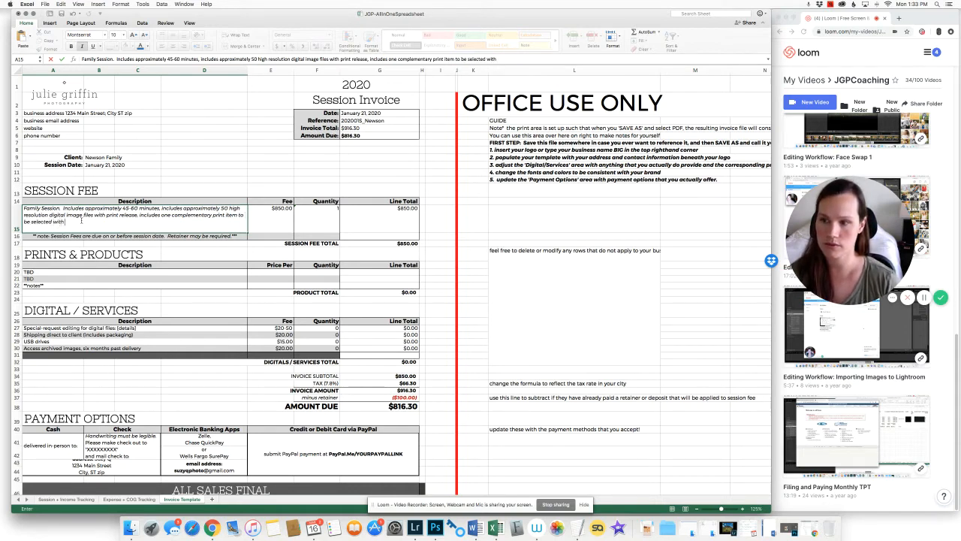
text(in thirty days of g)
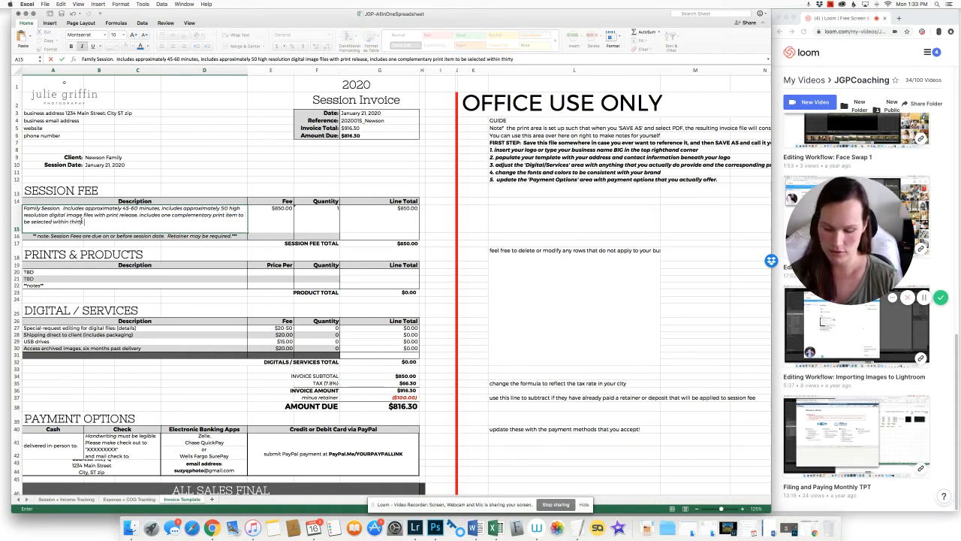
text(delivery.)
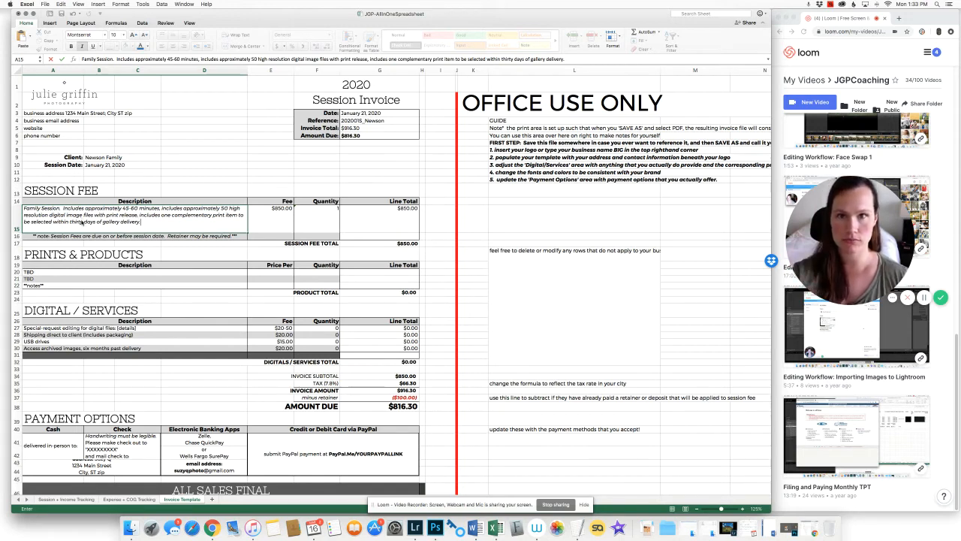
key(Return)
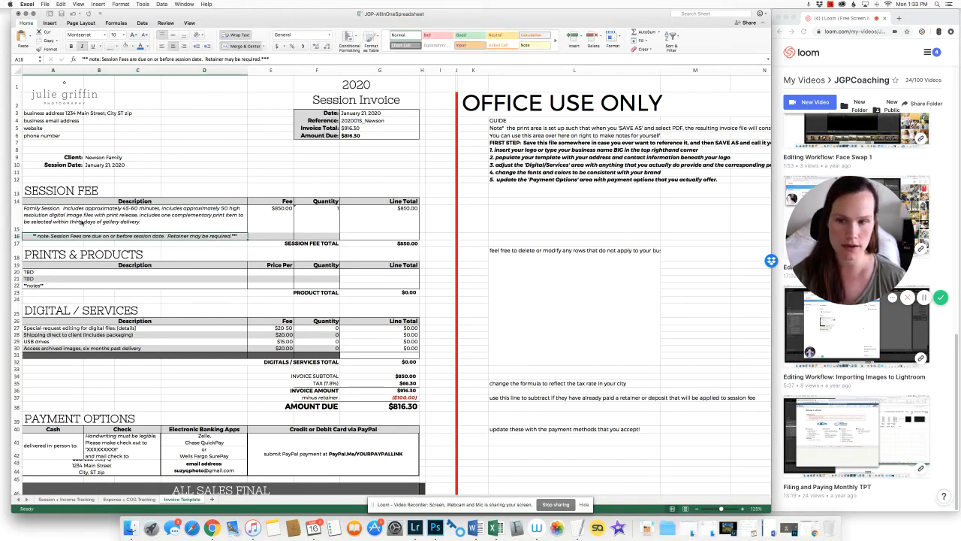
Set the session fee to 600, convert it to a number, and verify the =F15*E15 total
key(Tab)
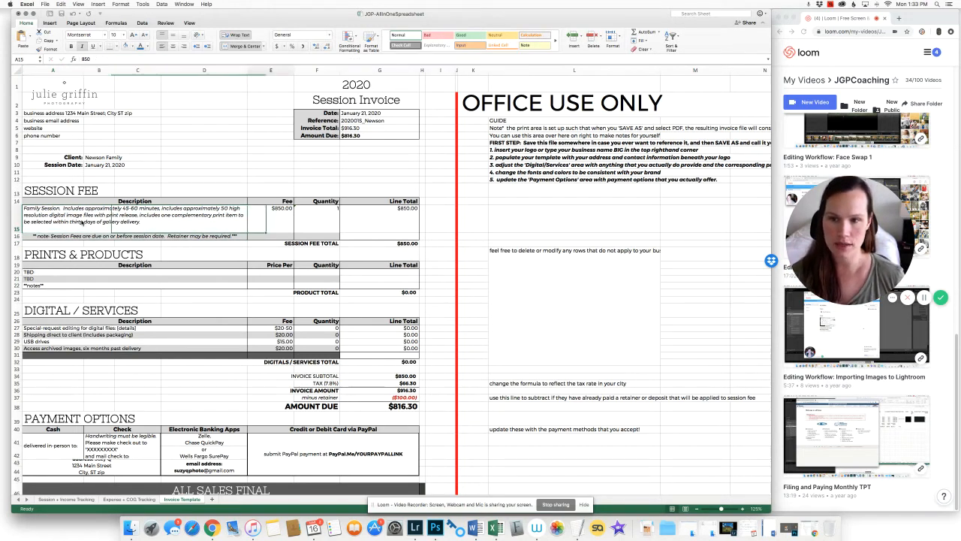
text(600)
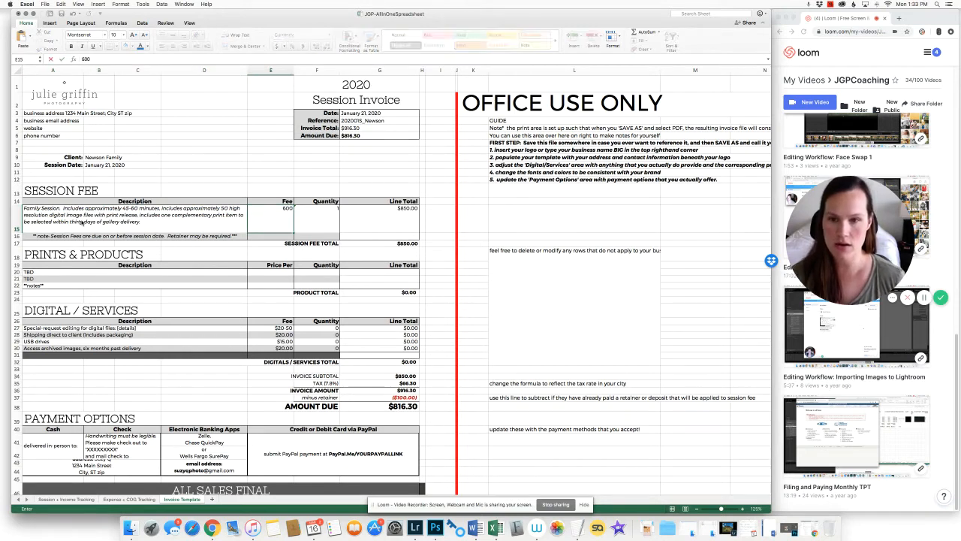
key(Tab)
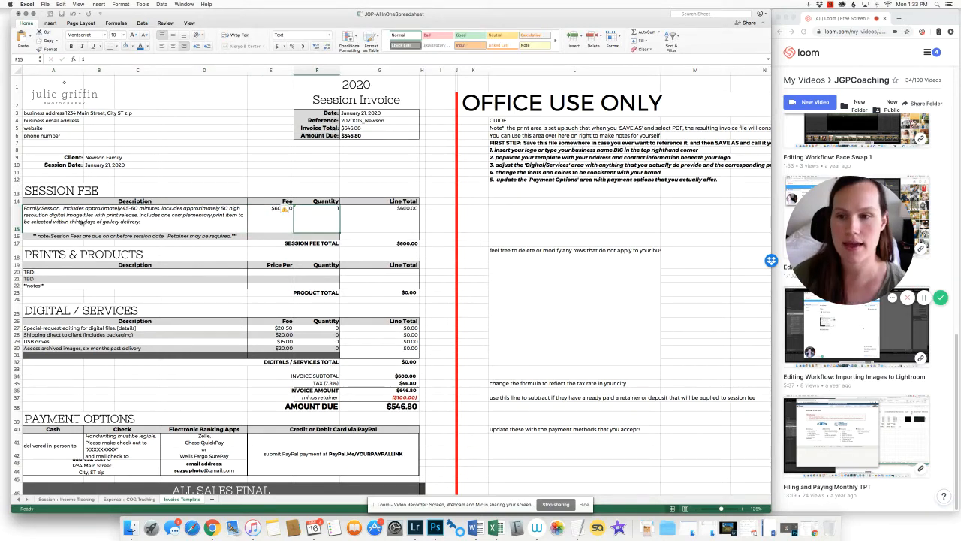
click(286, 210)
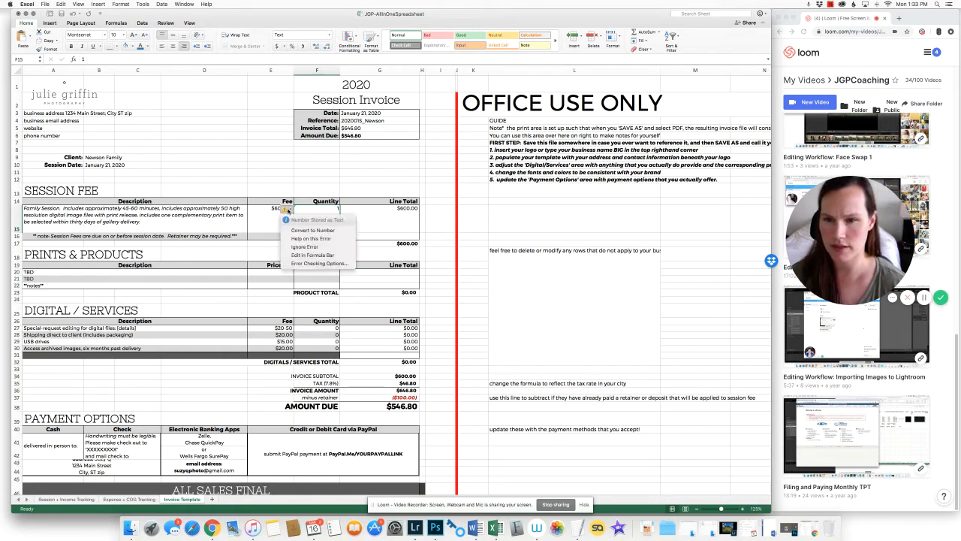
click(320, 231)
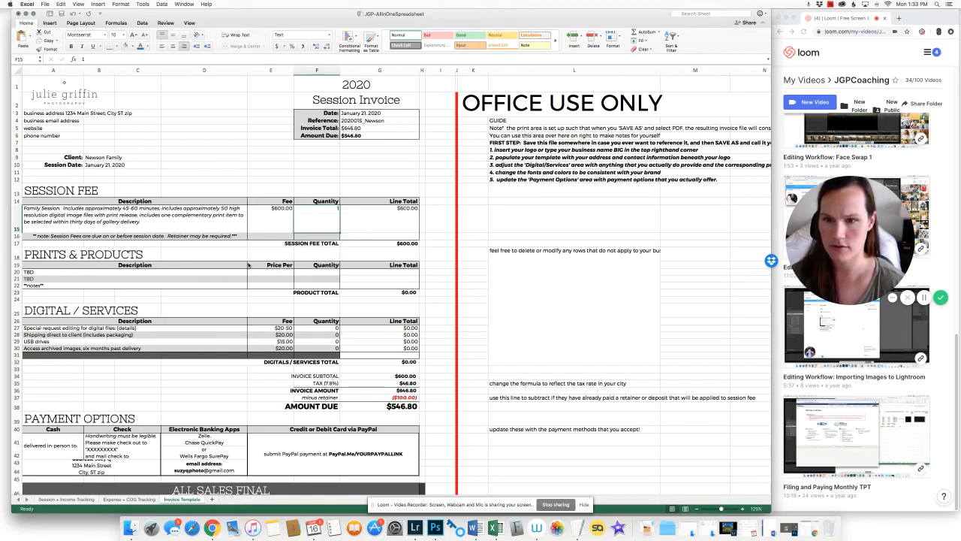
click(271, 220)
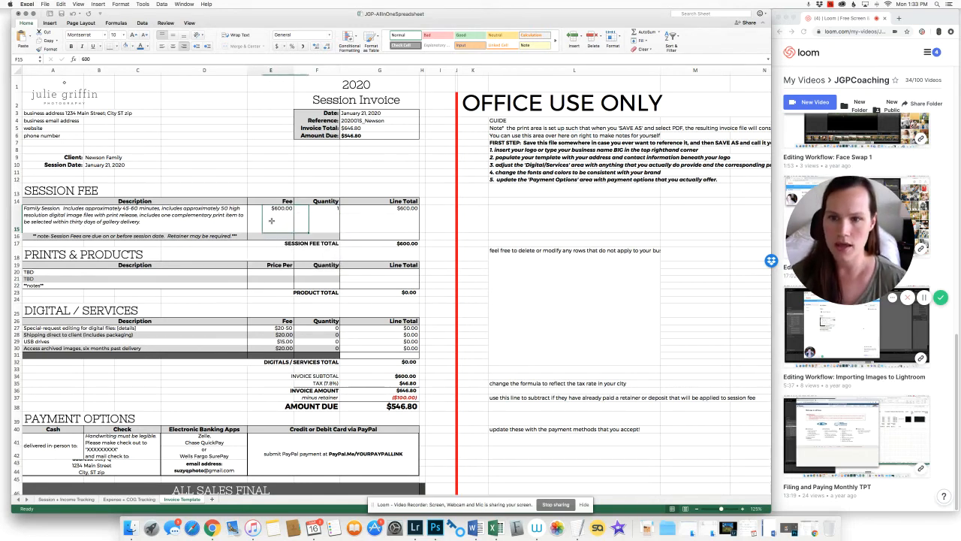
click(323, 217)
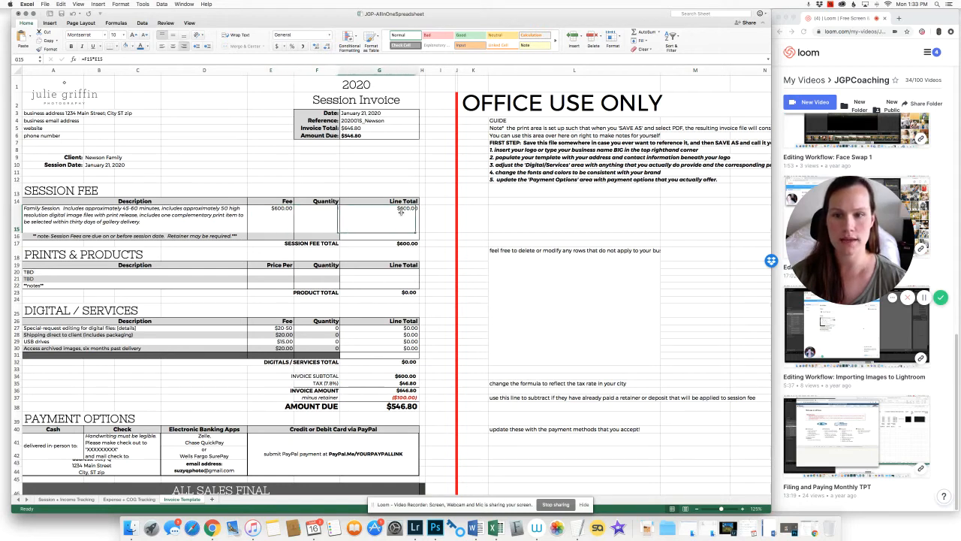
click(399, 214)
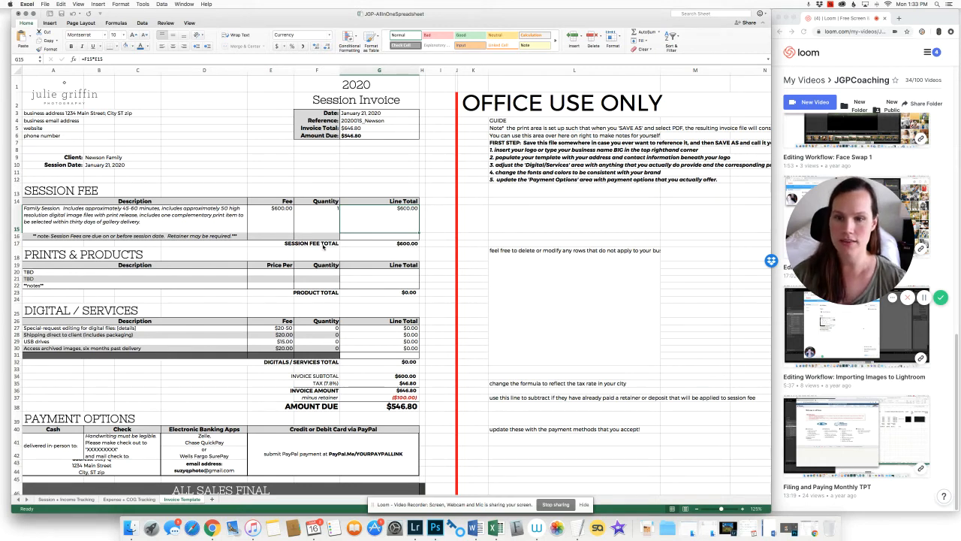
Bill one USB drive at $15.00, then select the Prints & Products rows 18–22
click(150, 342)
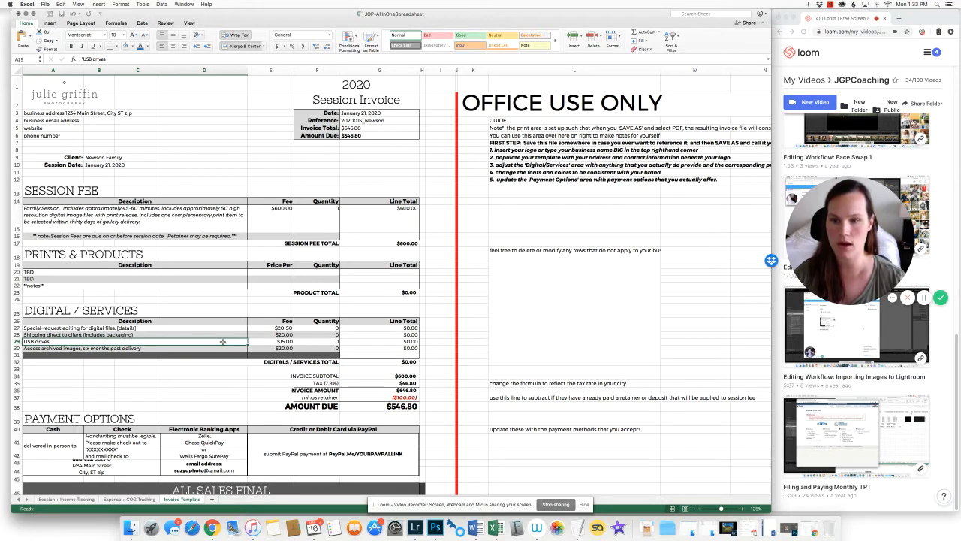
click(329, 342)
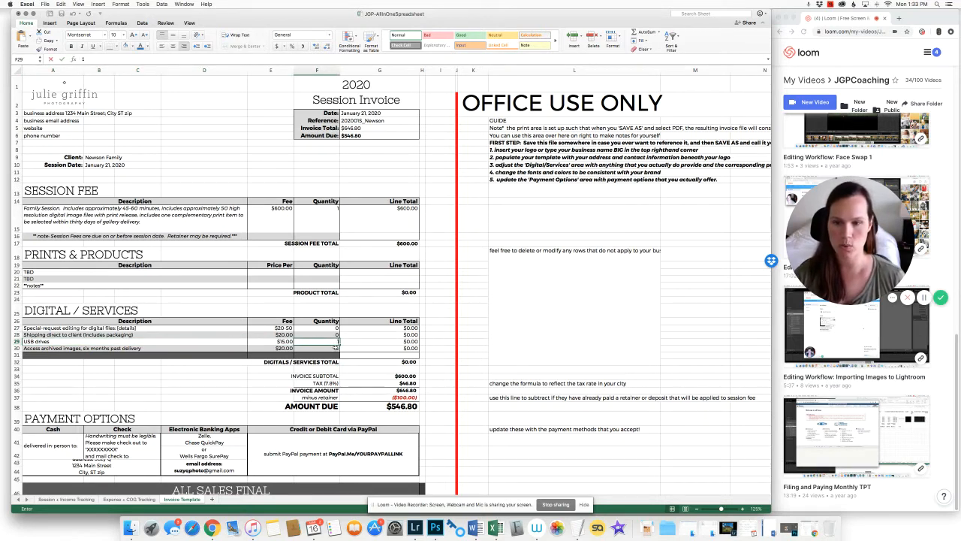
key(Return)
key(Up)
key(Right)
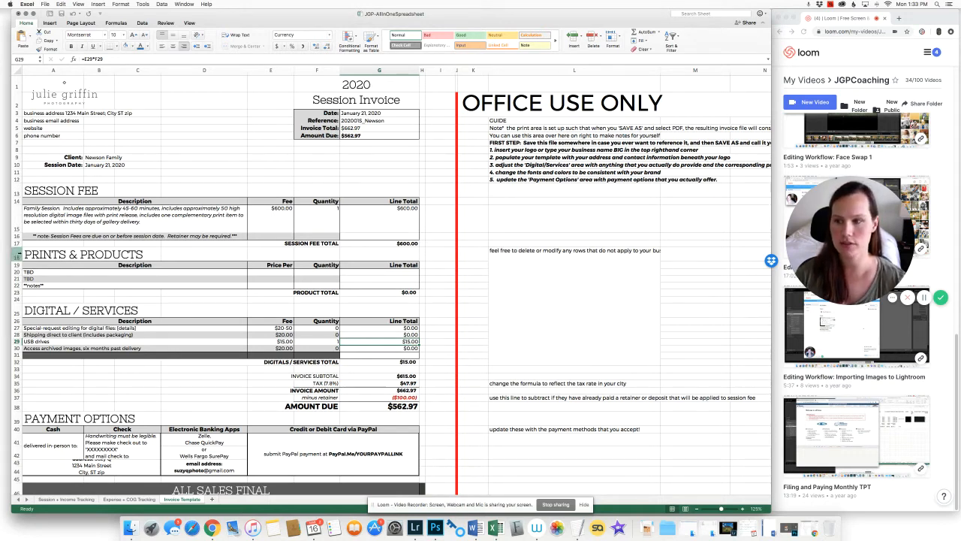
drag(17, 256, 100, 287)
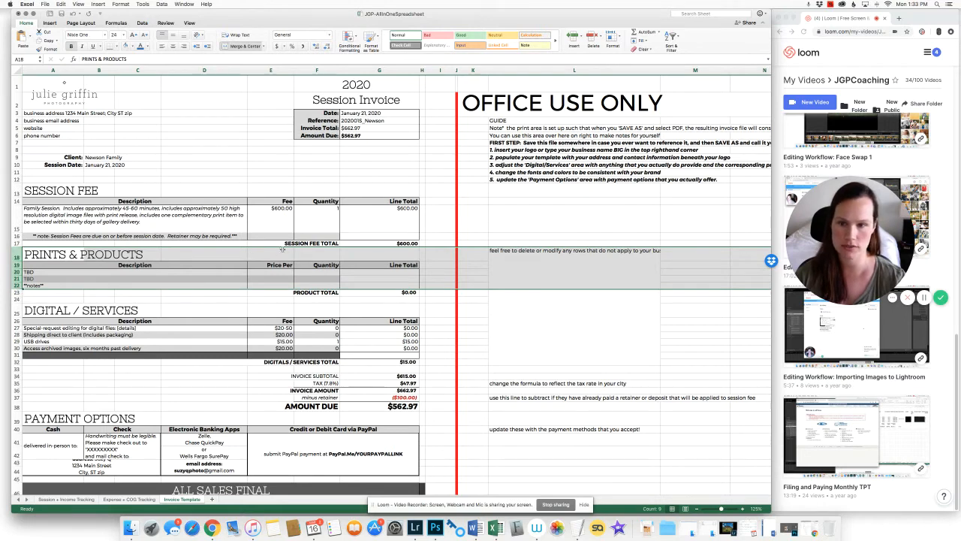
click(277, 256)
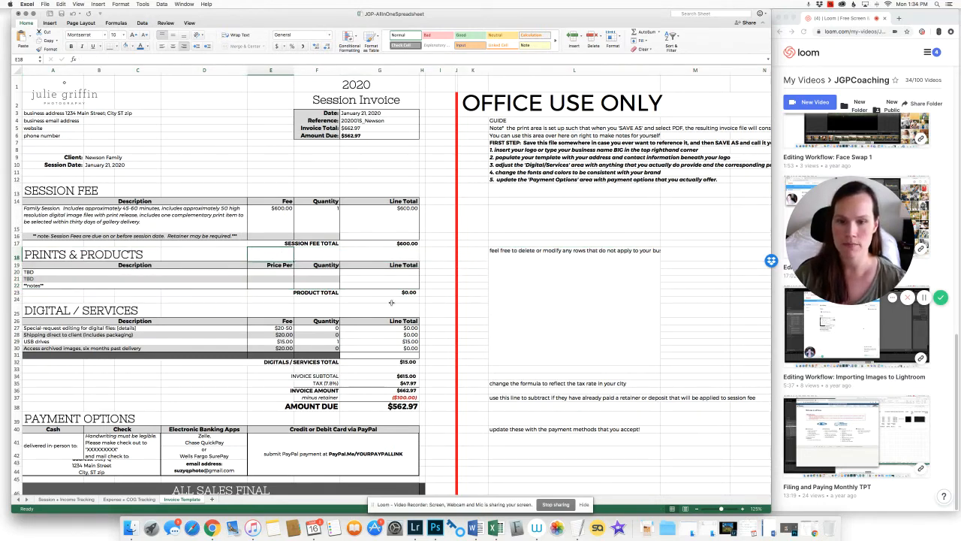
scroll(439, 315, down, 1)
click(413, 360)
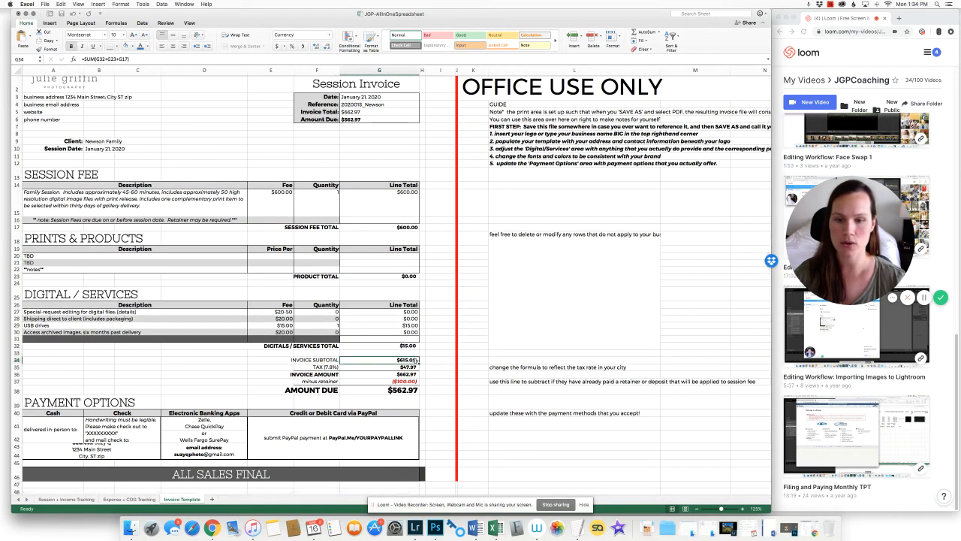
double_click(385, 359)
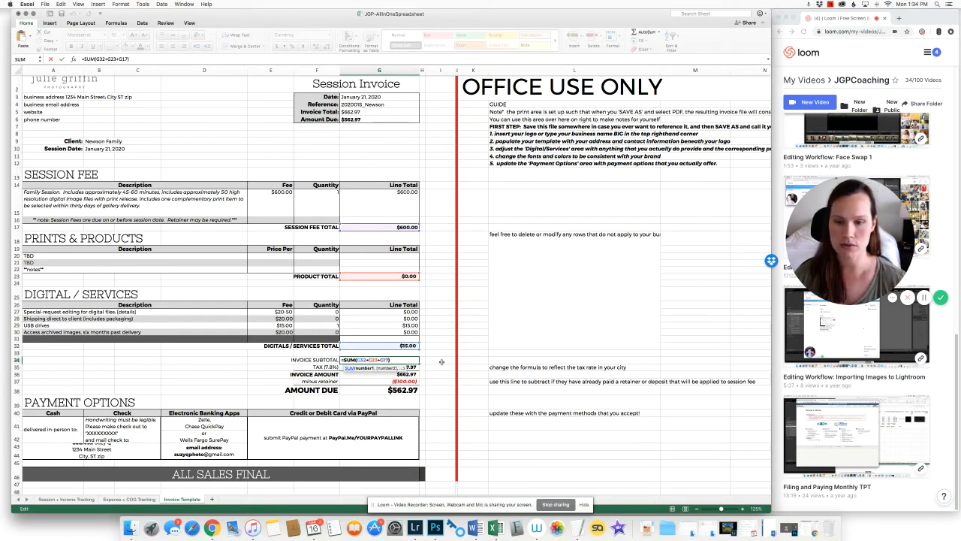
key(Return)
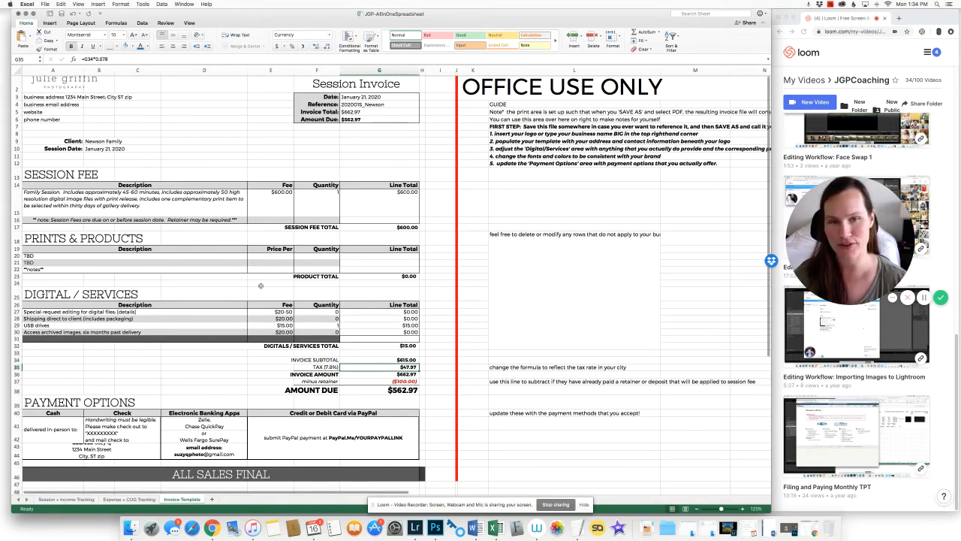
click(409, 374)
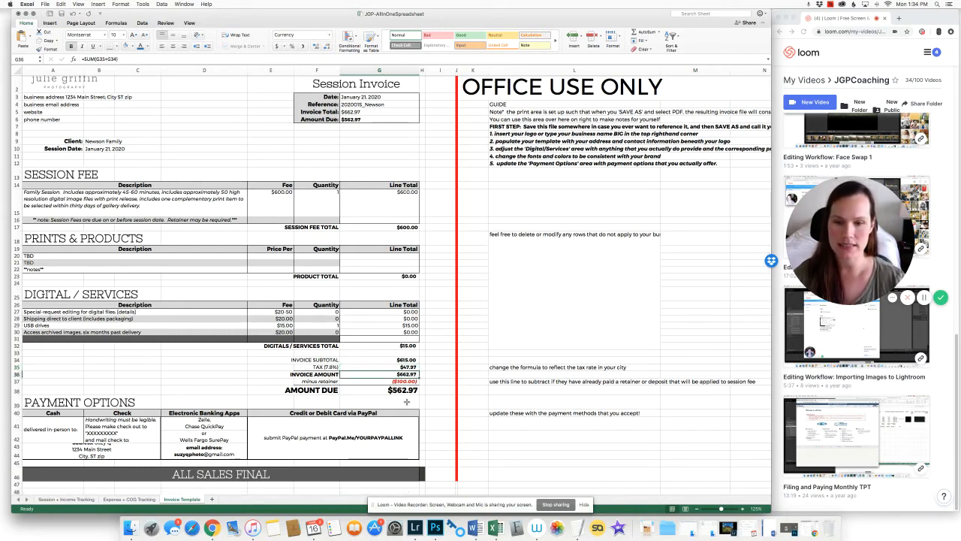
double_click(369, 373)
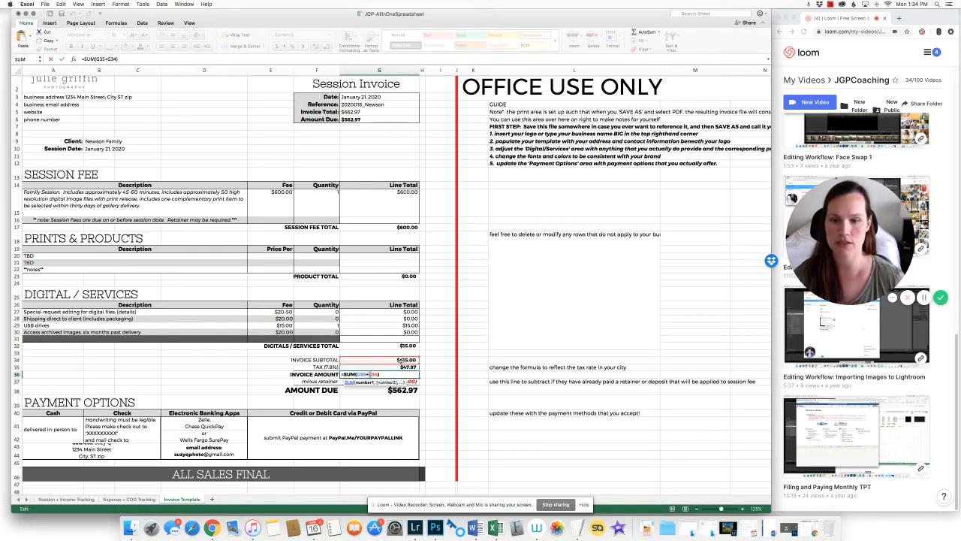
key(Return)
click(371, 112)
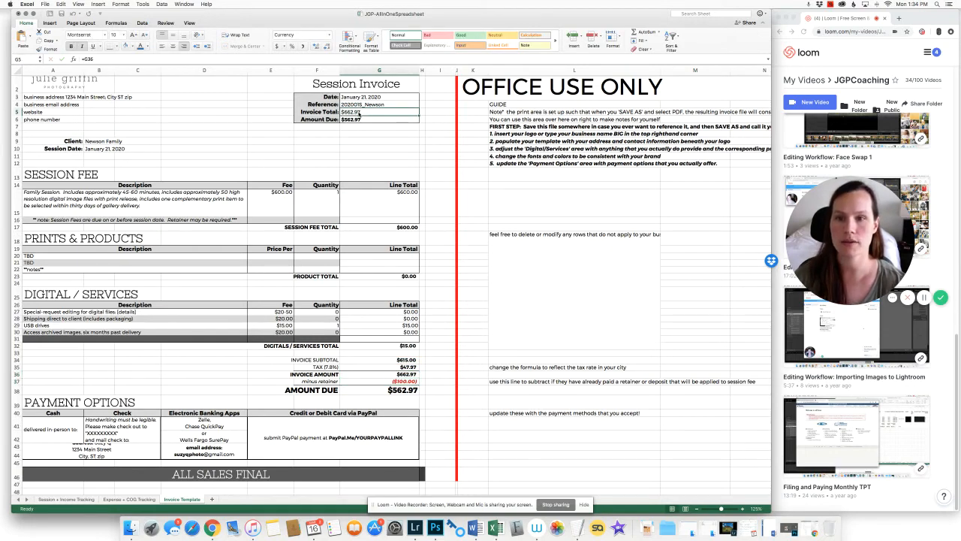
double_click(369, 112)
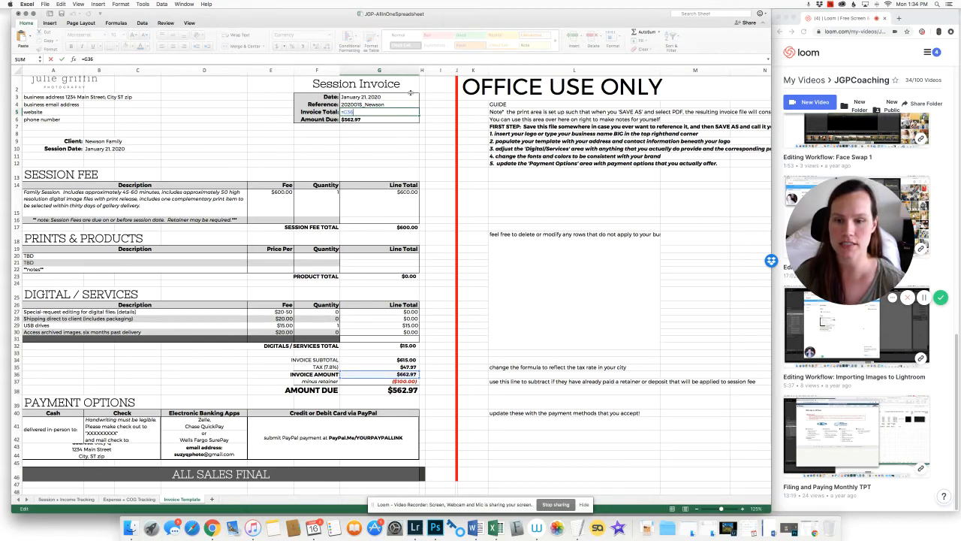
key(Return)
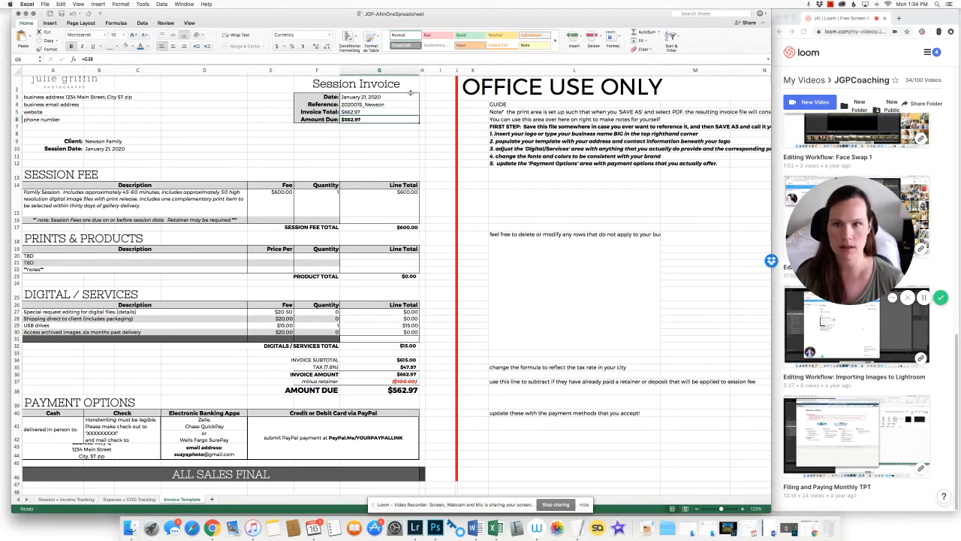
click(383, 382)
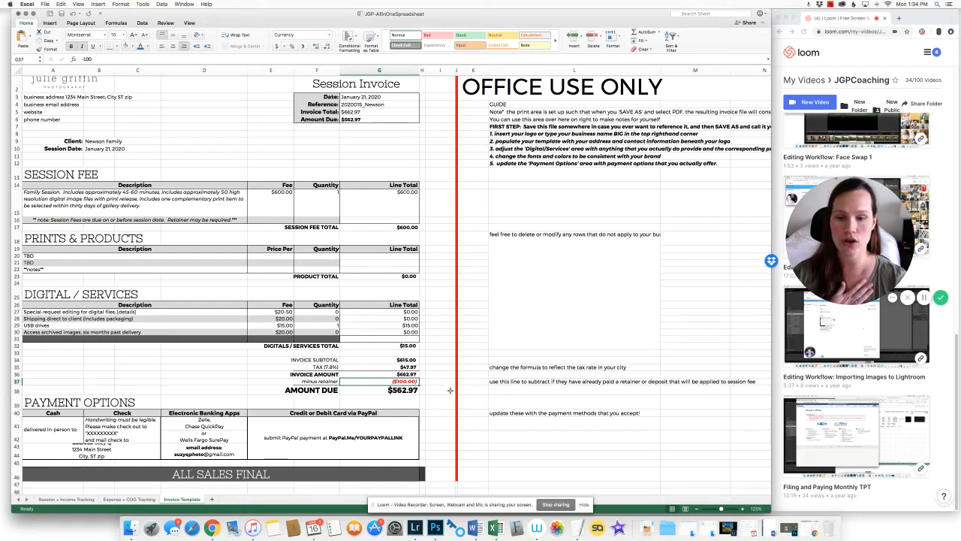
click(388, 390)
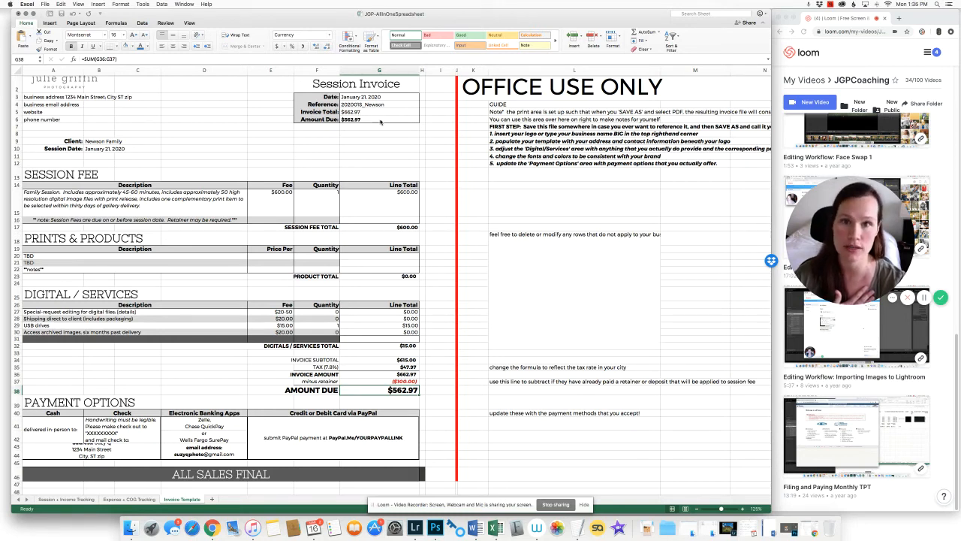
click(223, 389)
Drag row 44 taller so the full check mailing address is visible
scroll(180, 384, down, 1)
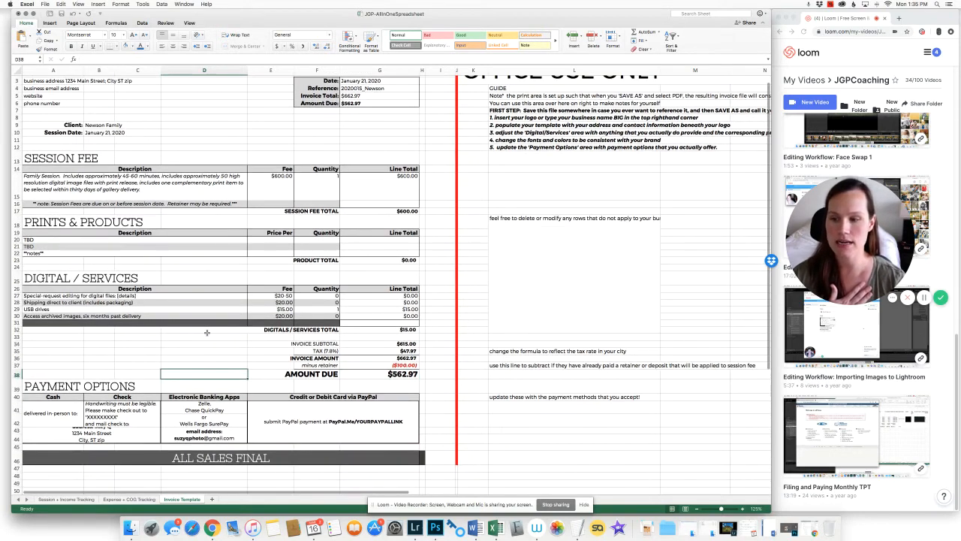
drag(15, 443, 16, 455)
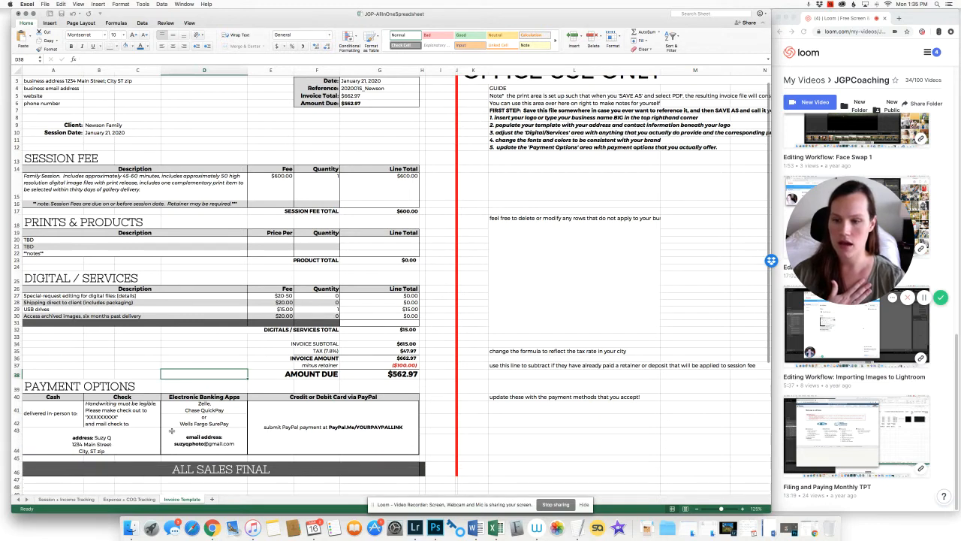
scroll(106, 347, down, 2)
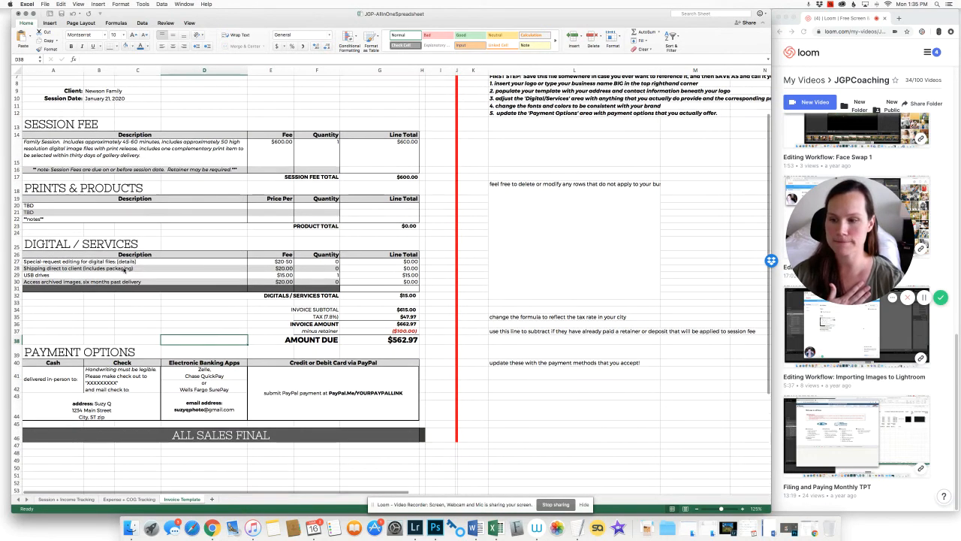
Review the Payment Options cells: in-person note, Check, Electronic Banking Apps, PayPal, and the Amount Due area
click(59, 378)
click(129, 365)
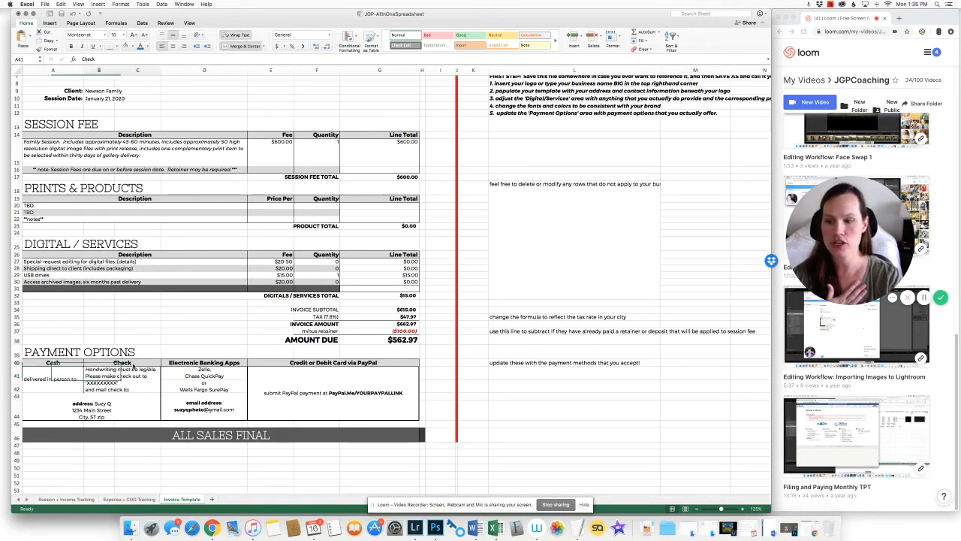
click(238, 364)
click(353, 366)
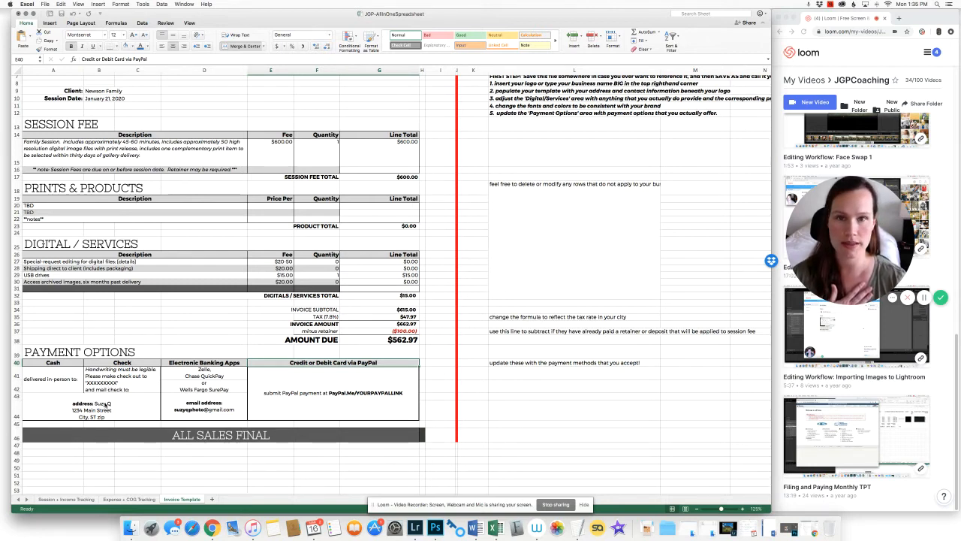
click(182, 407)
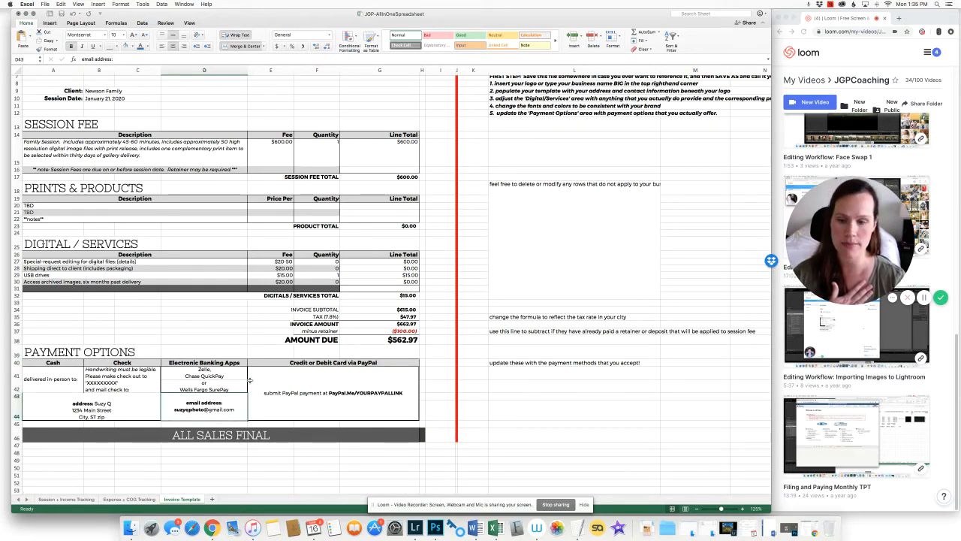
click(367, 397)
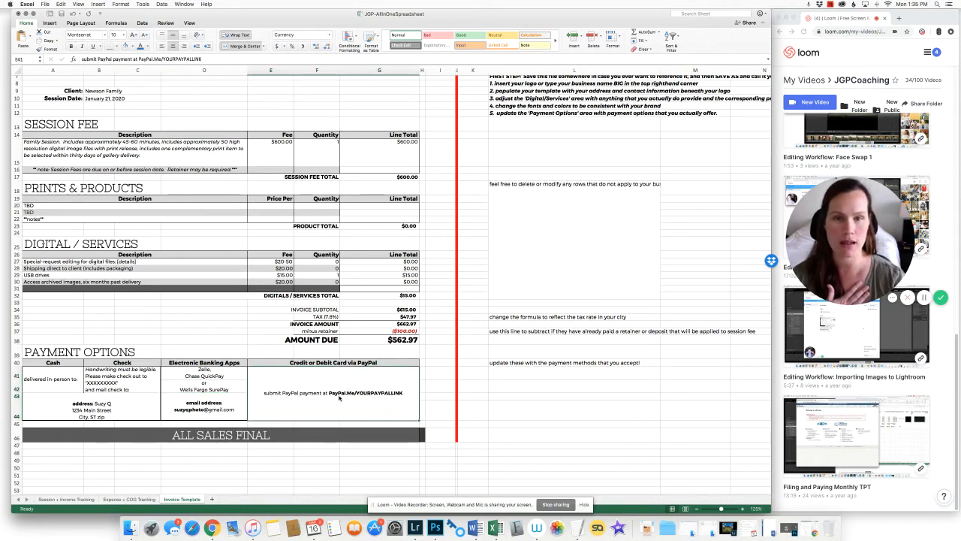
click(218, 339)
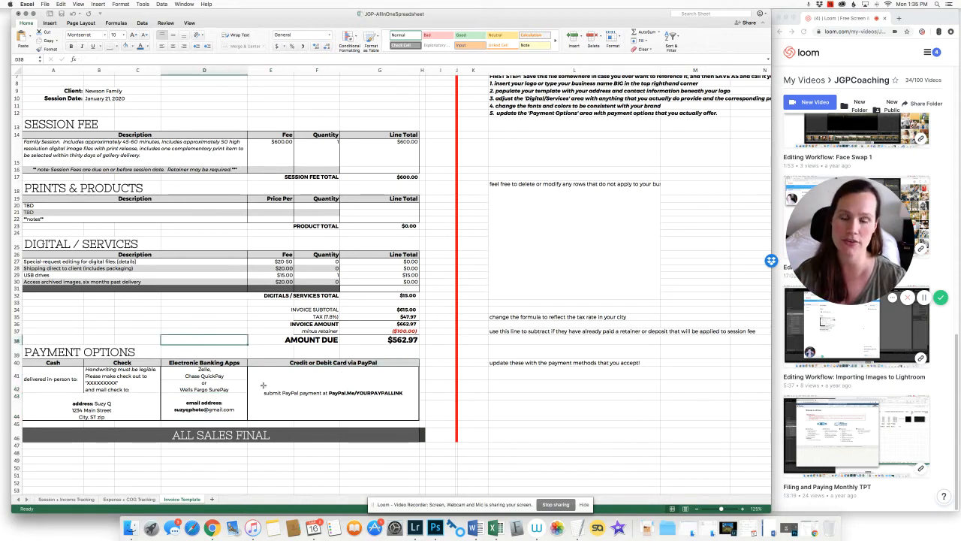
drag(229, 321, 225, 340)
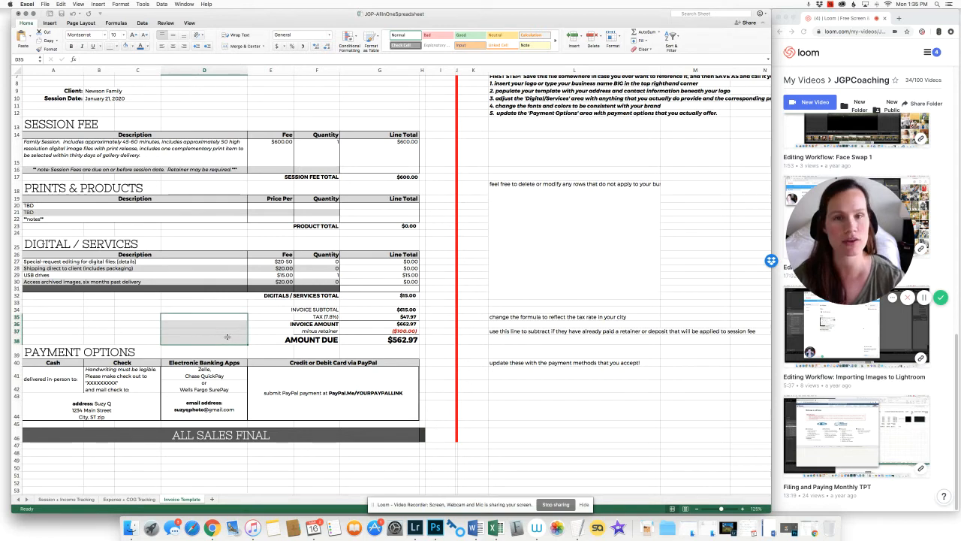
click(139, 316)
scroll(181, 334, up, 3)
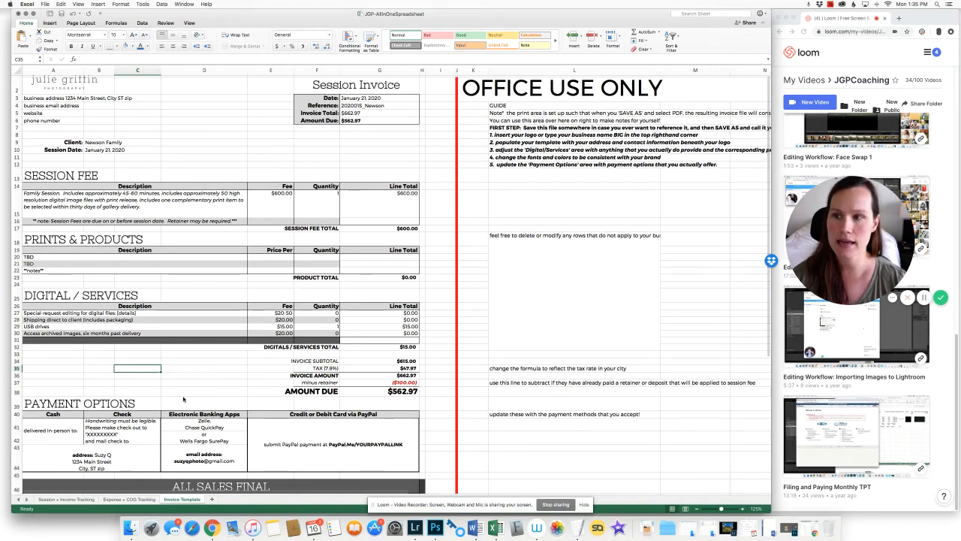
scroll(180, 390, up, 1)
scroll(207, 391, down, 1)
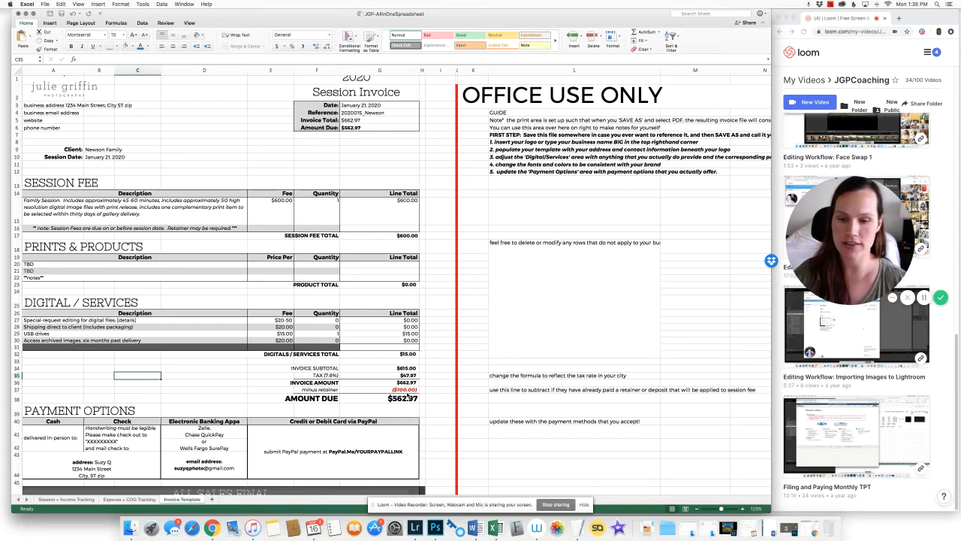
click(404, 390)
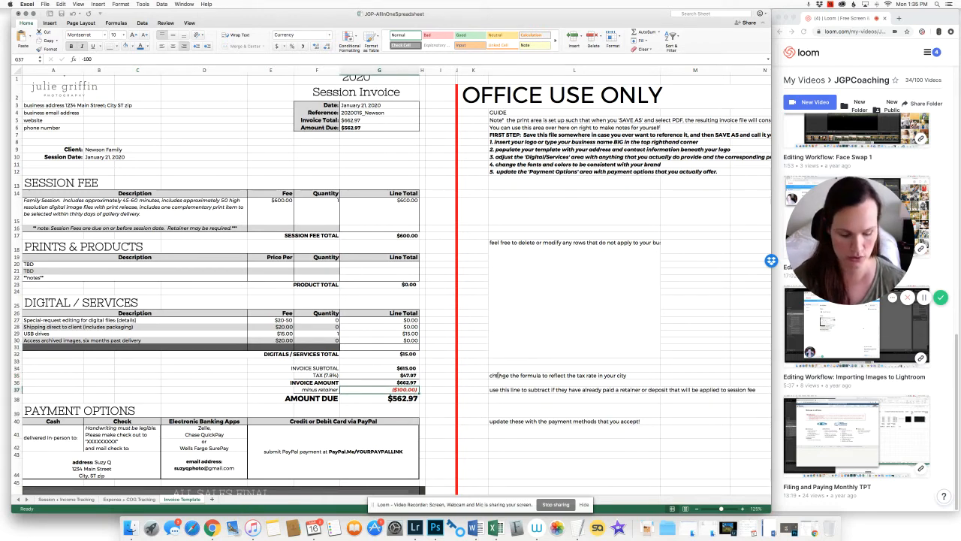
Enter =-662.97 in G37 and change the F37 label from 'minus retainer' to 'minus payment received'
text(=)
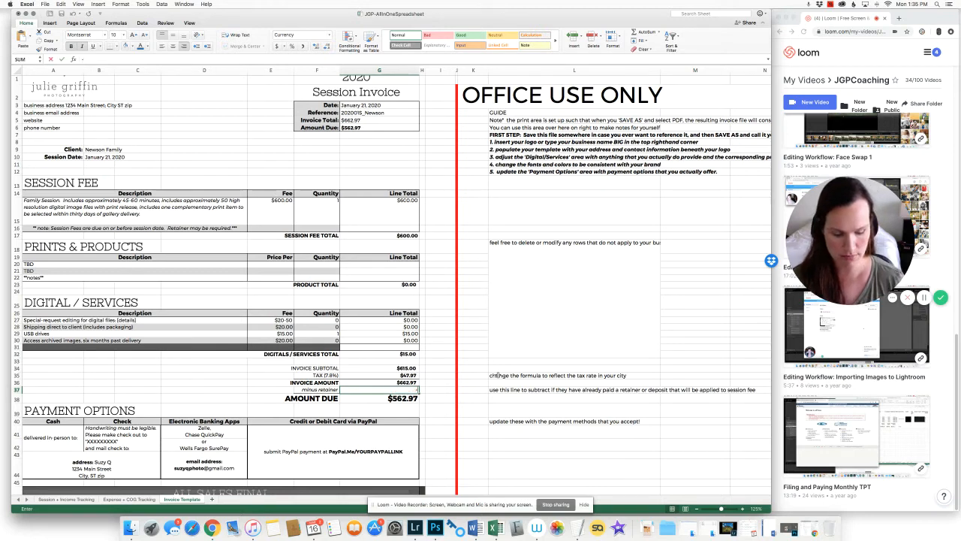
text(-662)
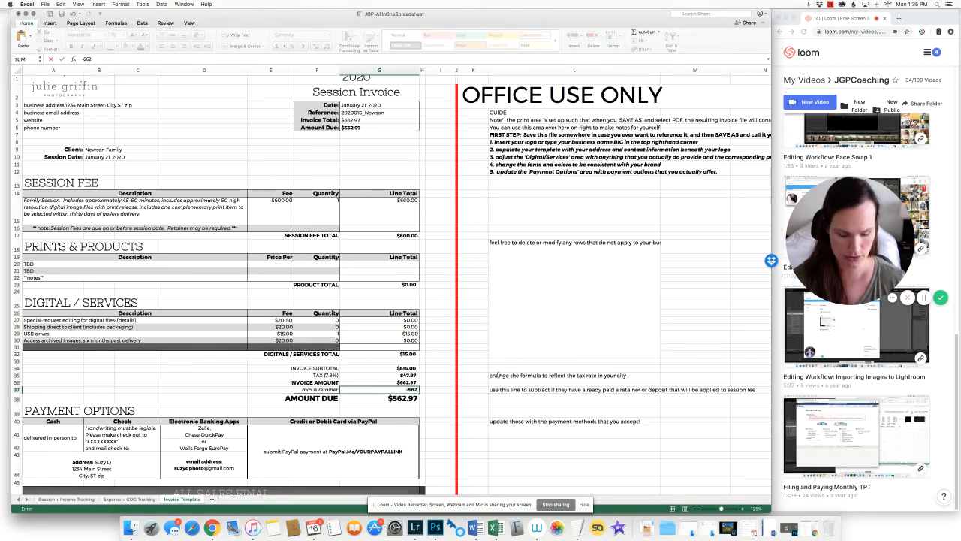
text(.97)
key(Return)
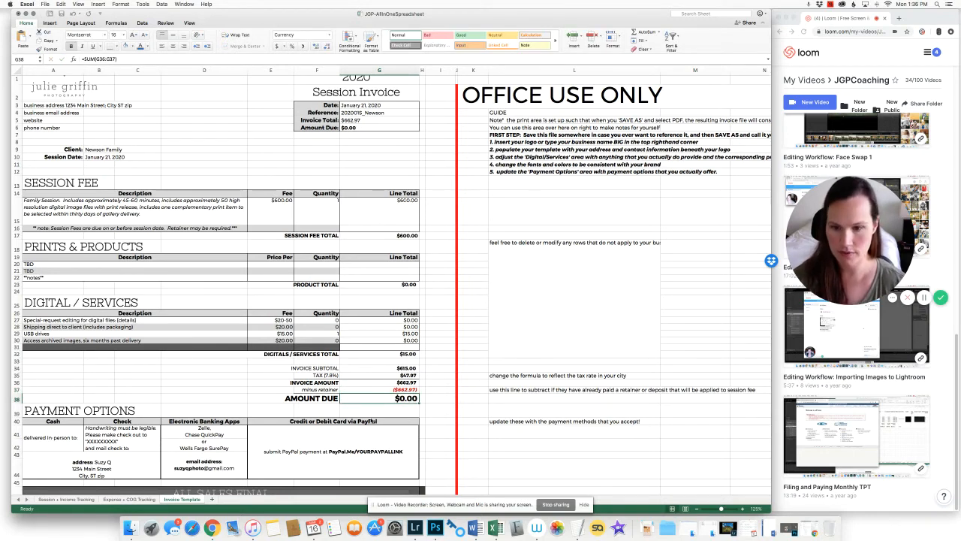
click(319, 390)
double_click(319, 391)
drag(319, 391, 342, 391)
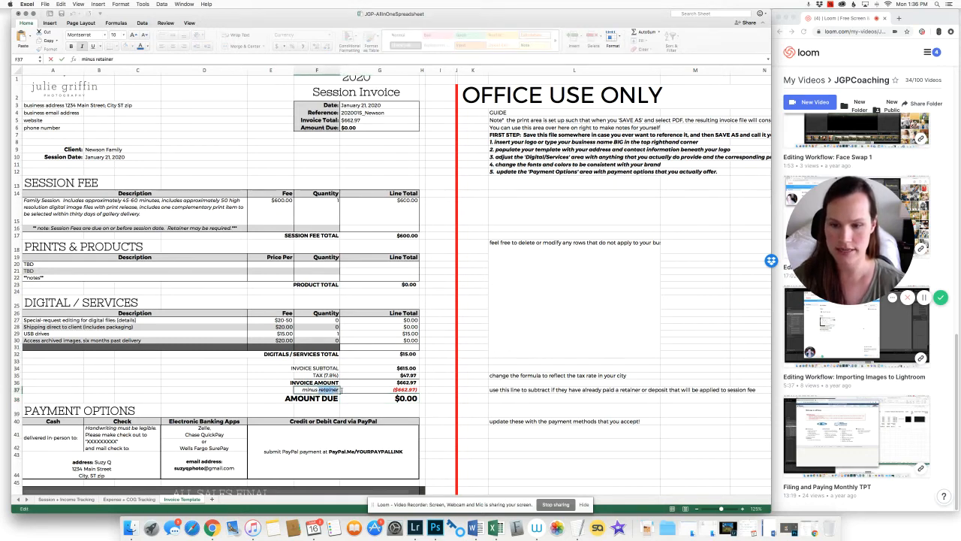
text(payment)
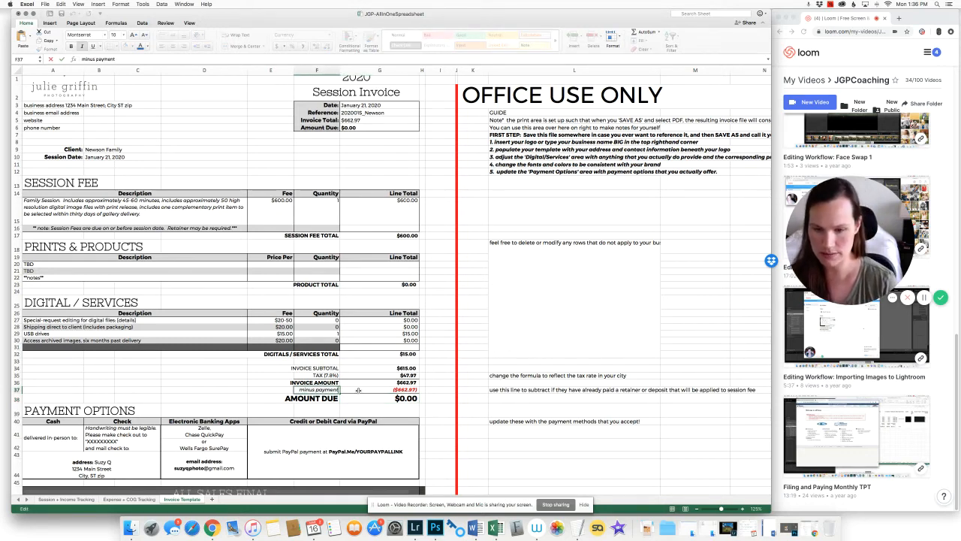
text( received)
key(Return)
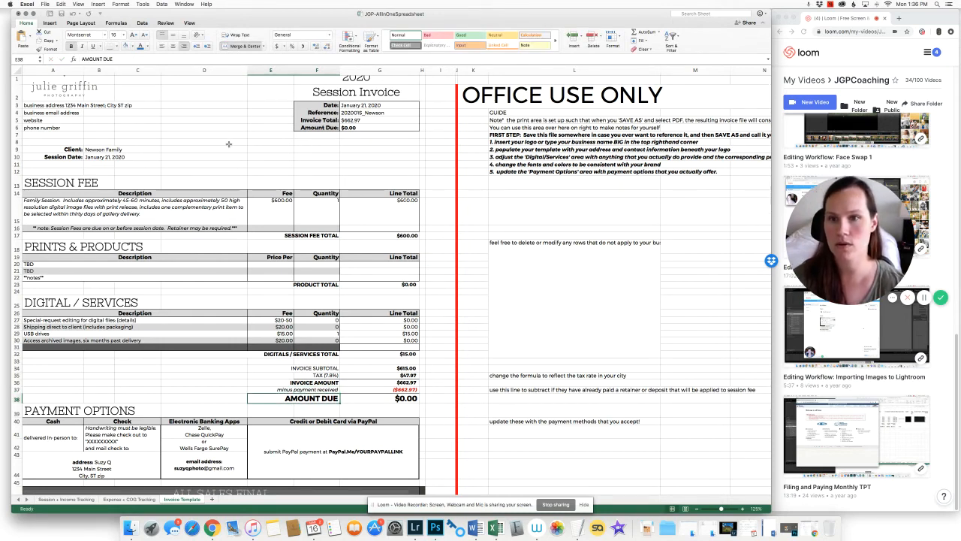
Change the F2 heading from 'Session Invoice' to 'Session Receipt'
click(359, 91)
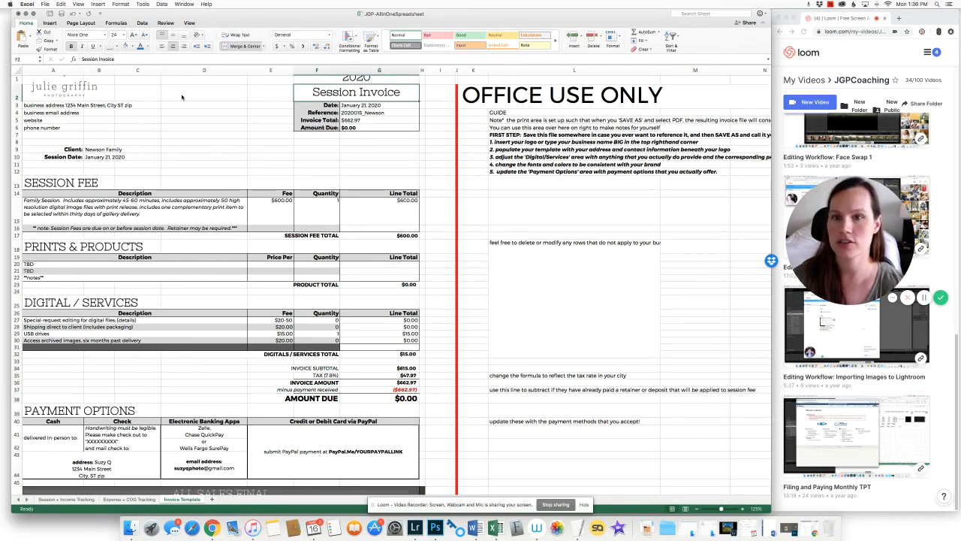
double_click(101, 58)
text(Receipt)
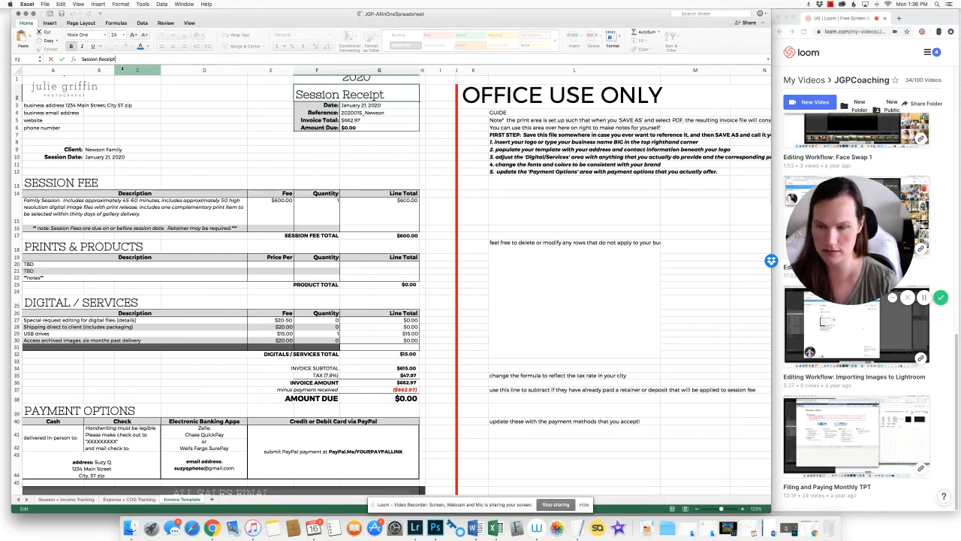
key(Return)
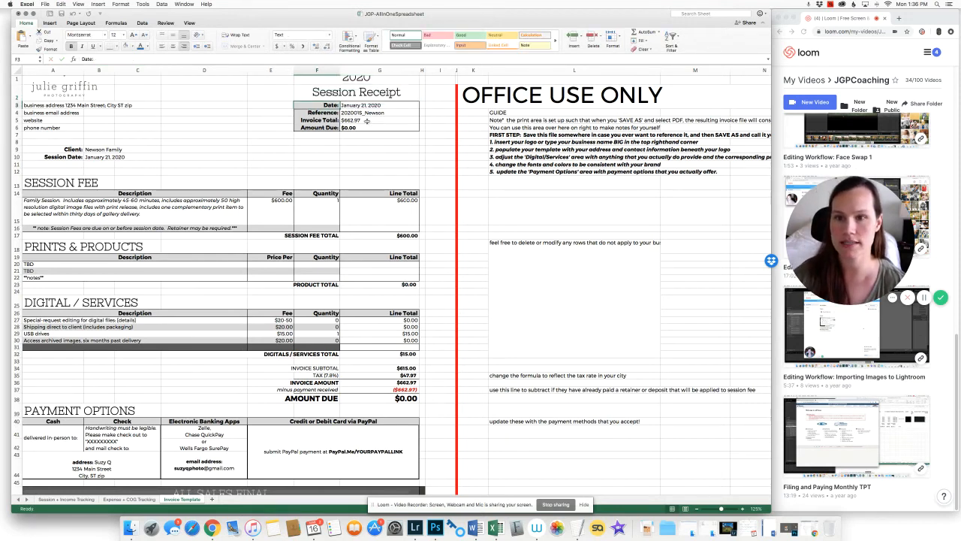
Check the Invoice Total and Amount Due values in the header cells
click(367, 120)
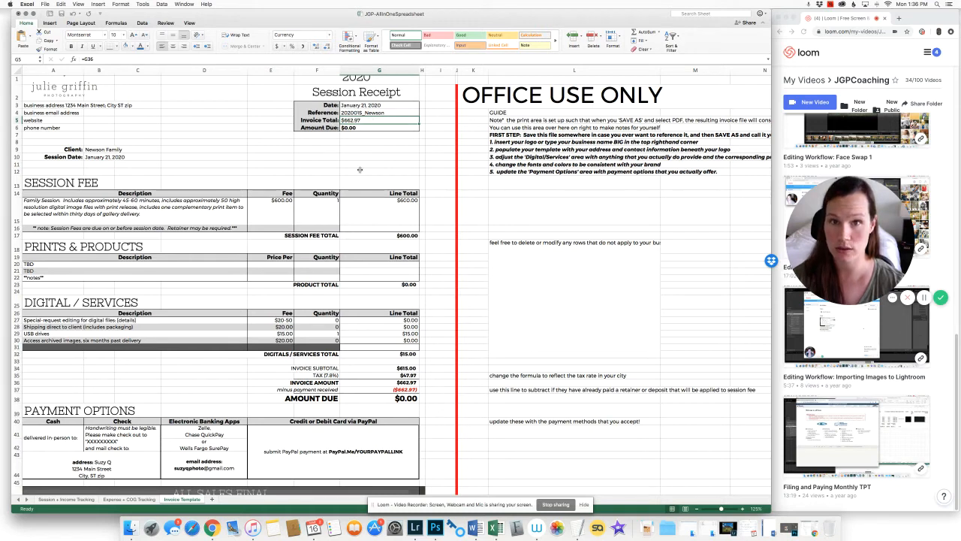
click(371, 127)
click(316, 163)
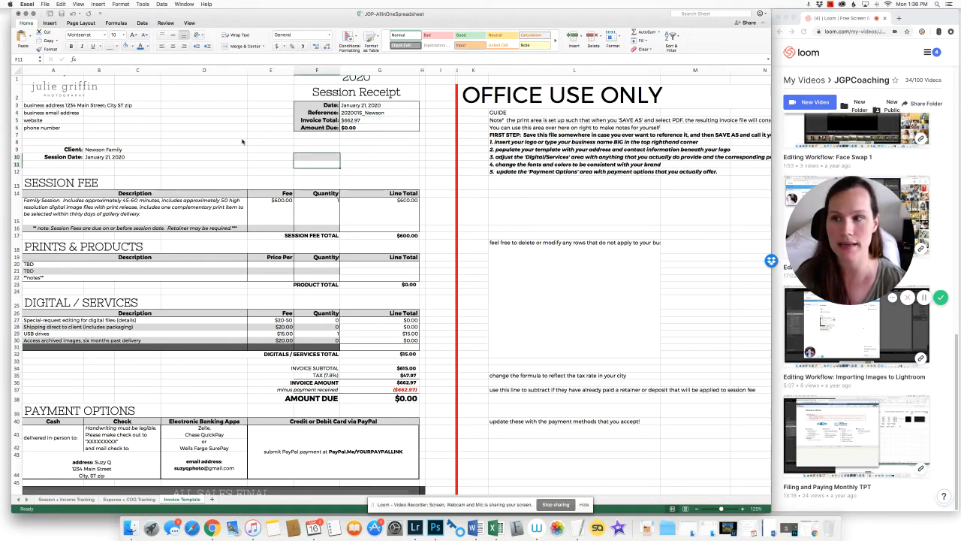
scroll(260, 190, up, 1)
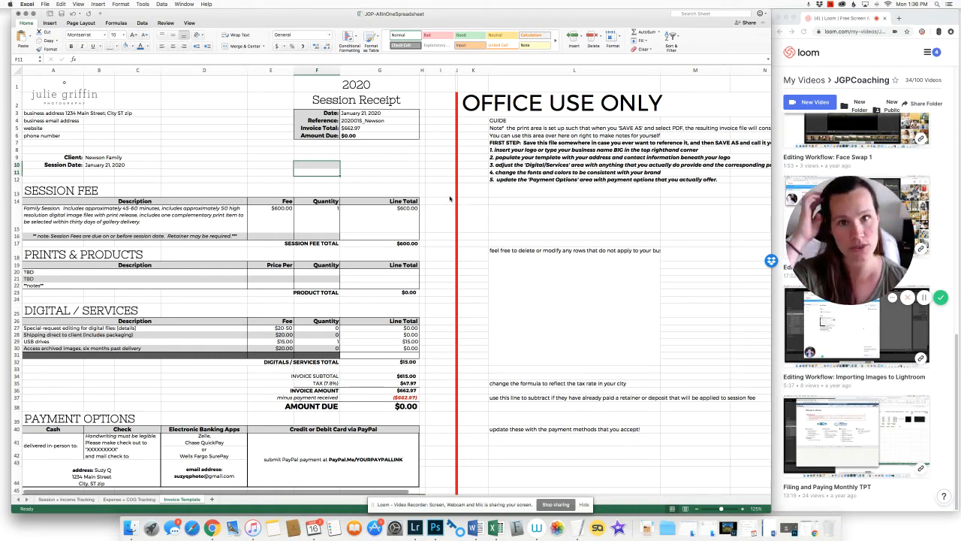
Start Save As and create a new 'receipts' folder on the Desktop
click(45, 5)
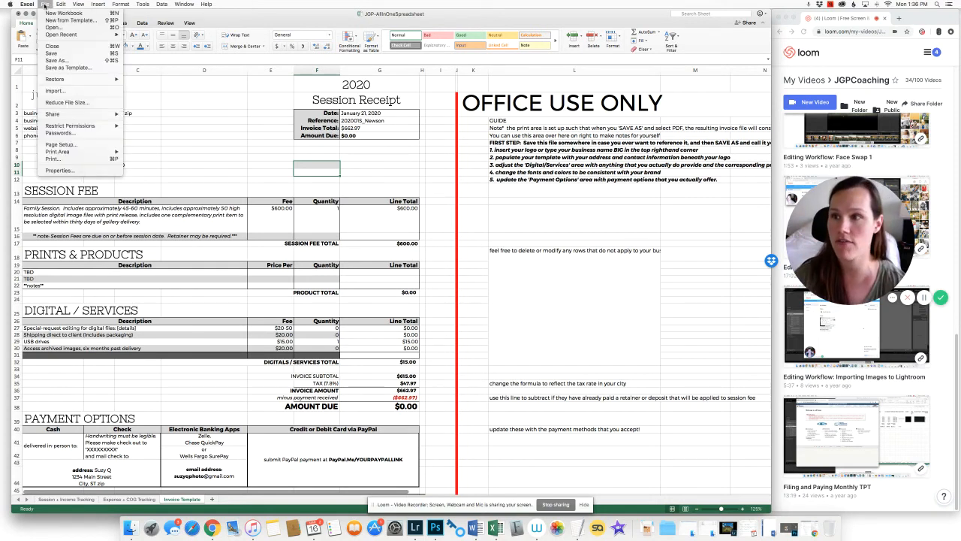
click(58, 60)
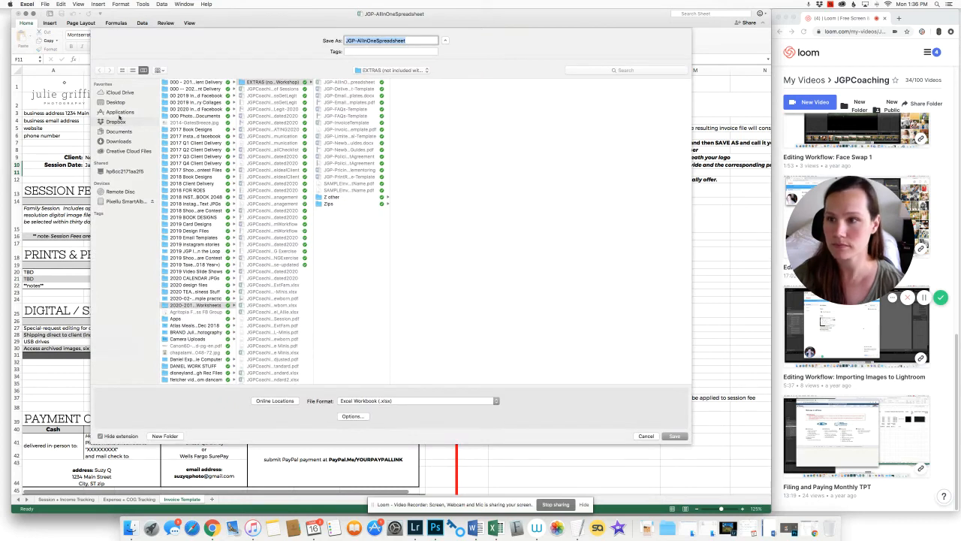
click(115, 102)
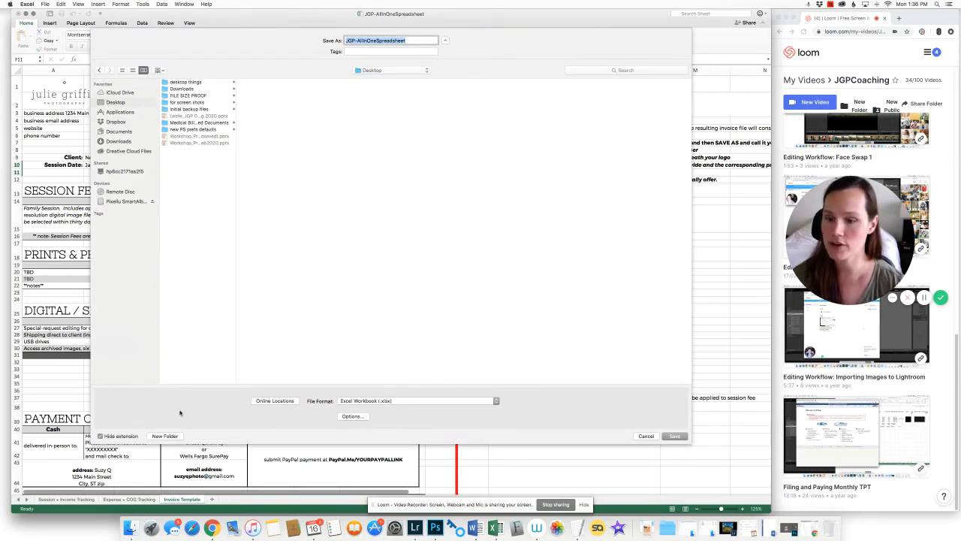
click(133, 70)
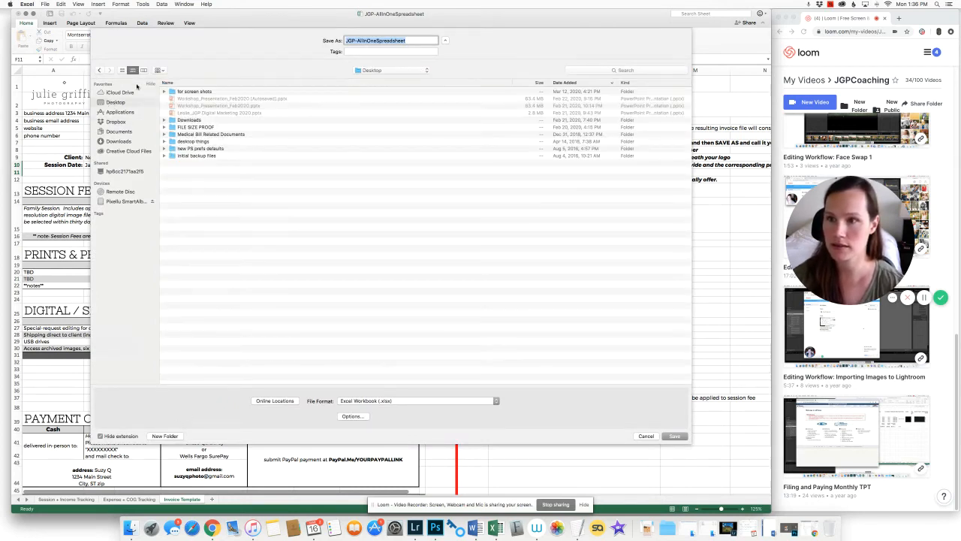
click(165, 435)
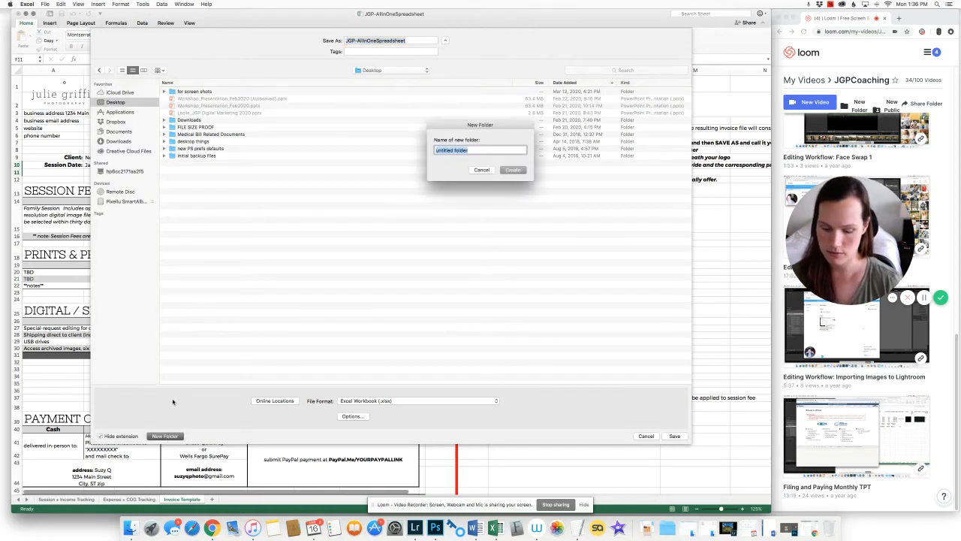
text(I)
text(eceipts)
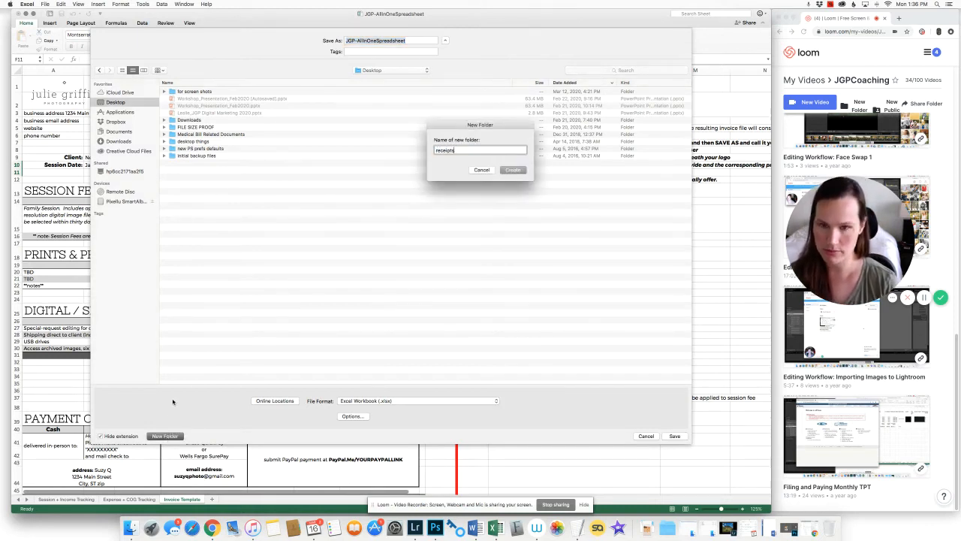
key(Return)
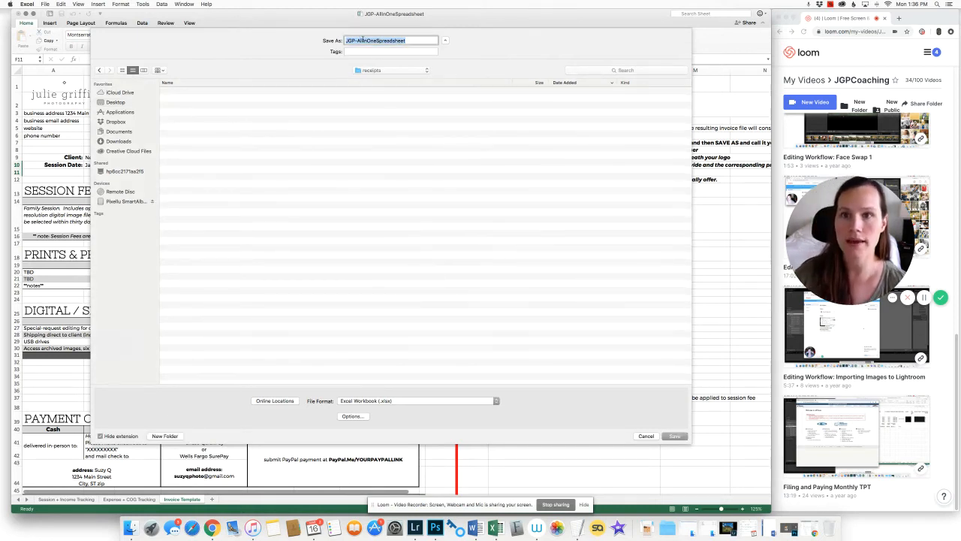
Name the file with the reference number, client surname and 'Receipt', and save it as PDF
click(364, 40)
drag(406, 41, 341, 38)
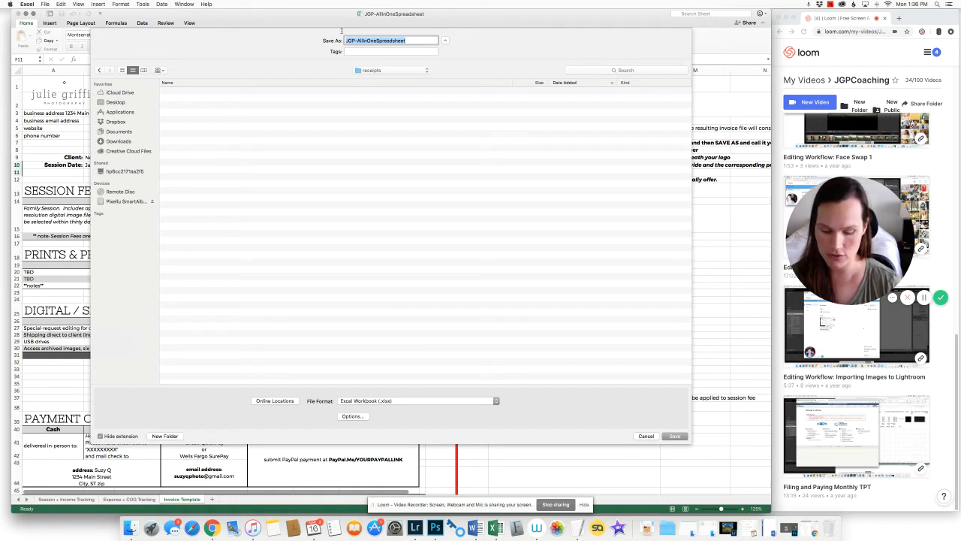
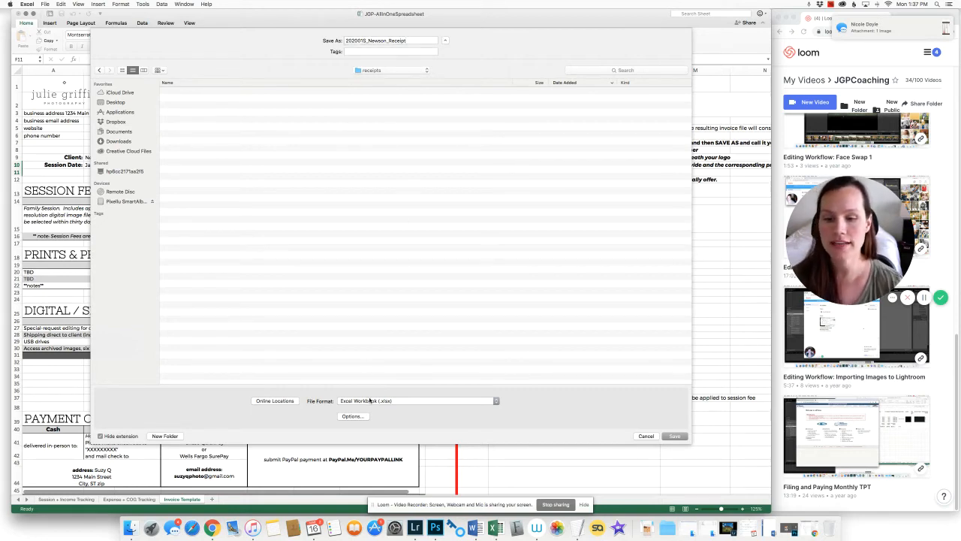
click(424, 403)
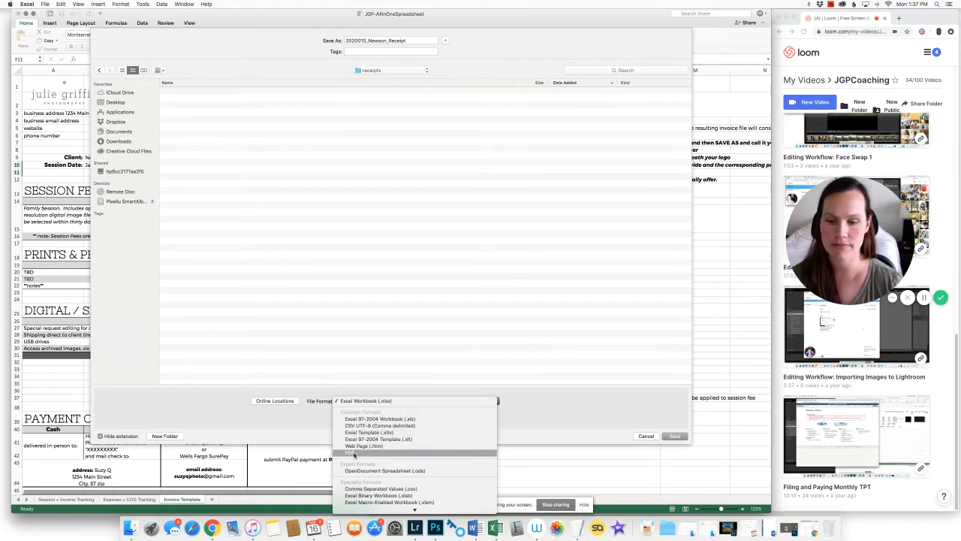
click(356, 453)
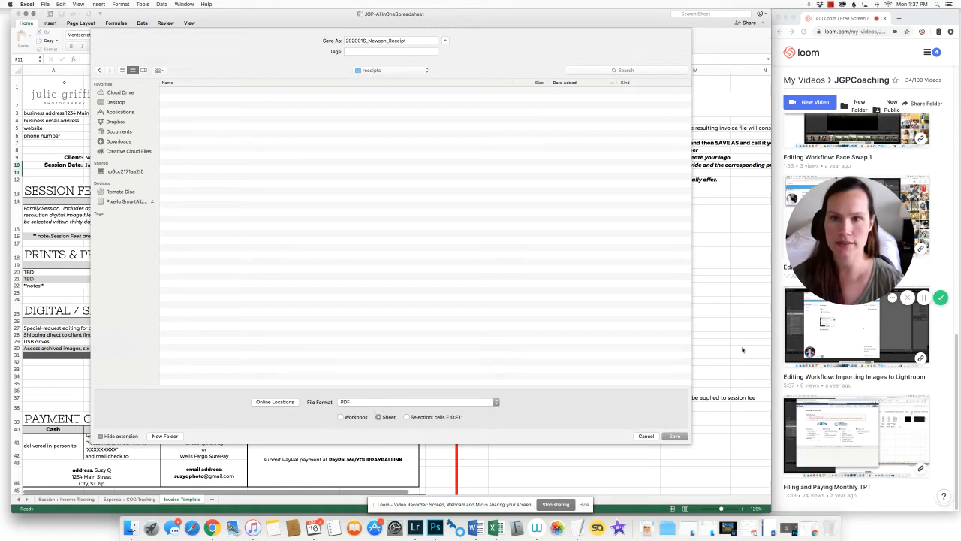
click(677, 436)
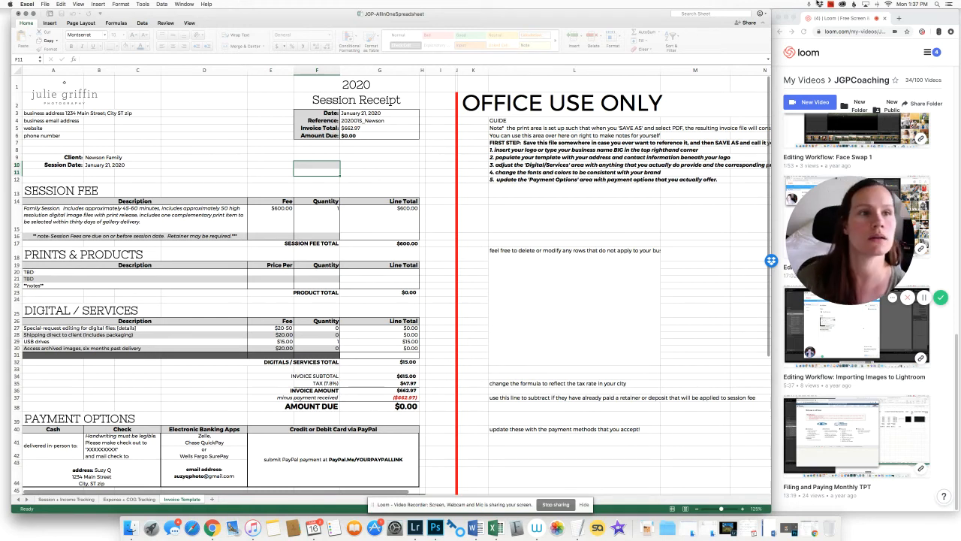
Find the 'receipts' folder with Spotlight, open it in Finder, and open the receipt PDF
click(821, 5)
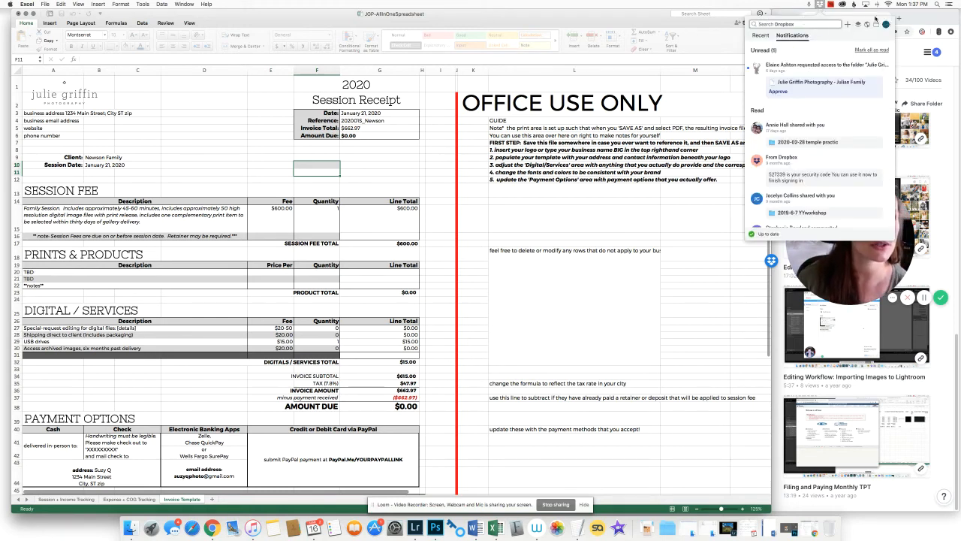
click(821, 5)
click(936, 5)
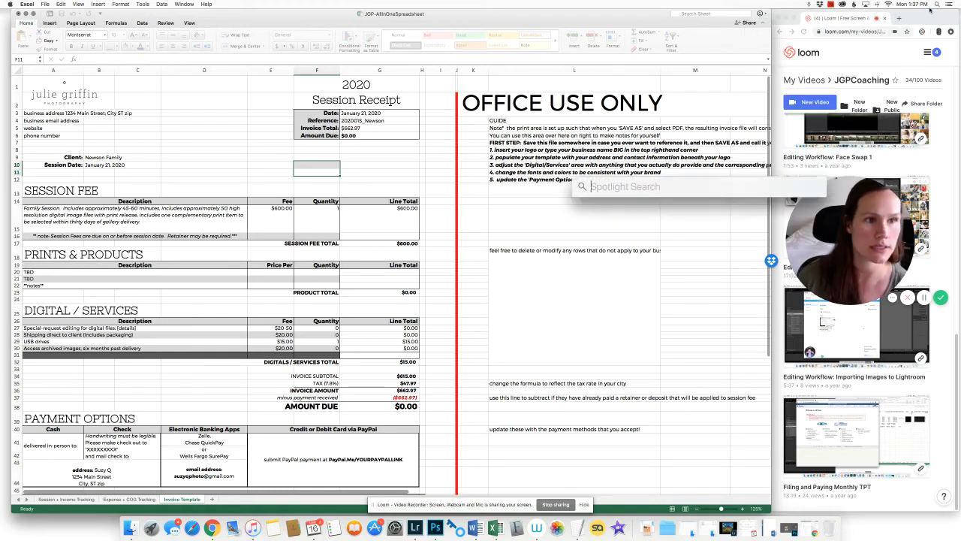
text(receipts)
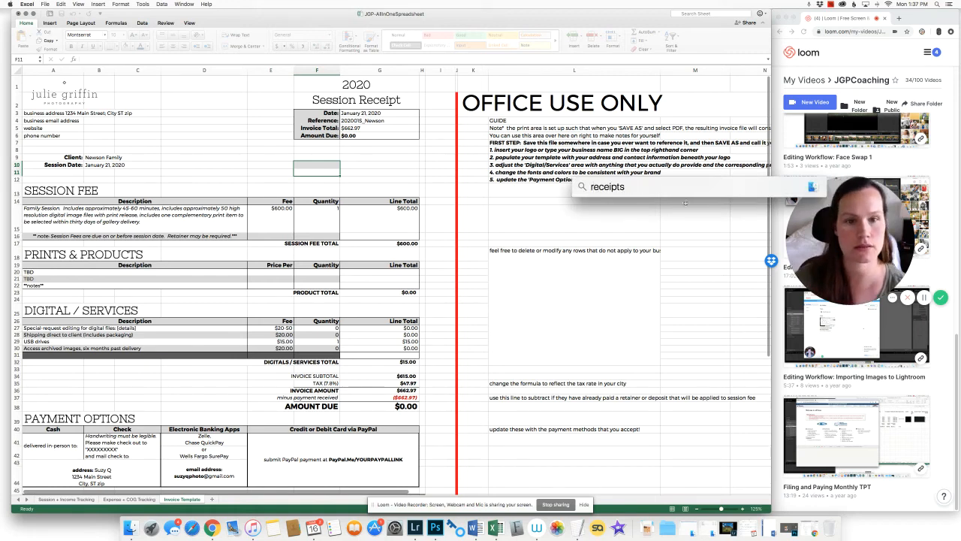
key(Return)
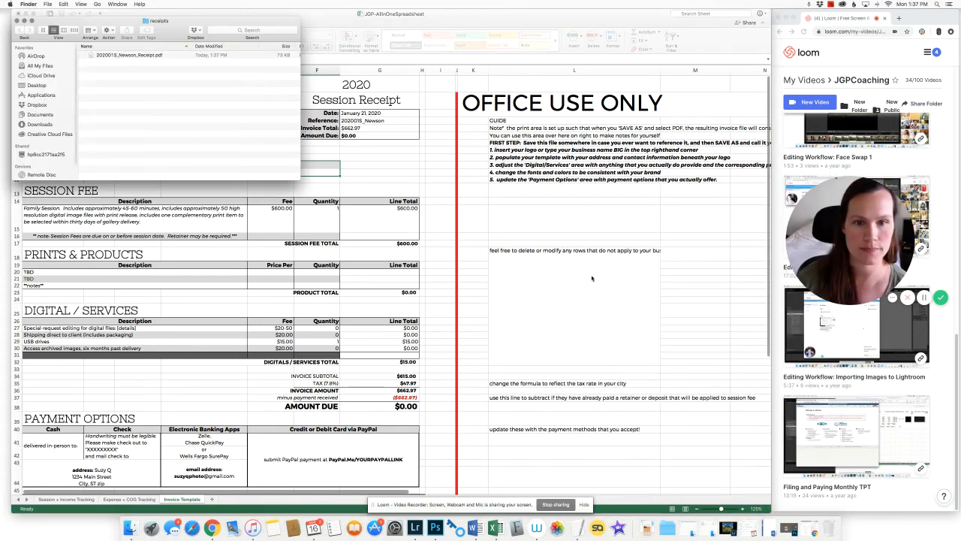
double_click(117, 55)
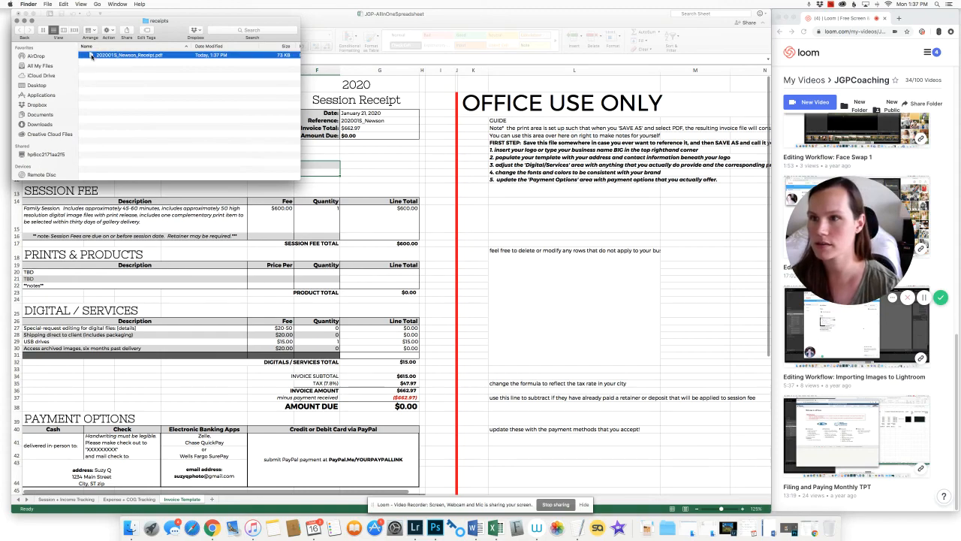
Reposition and enlarge the Preview window to inspect the receipt PDF, then close it
drag(168, 27, 356, 27)
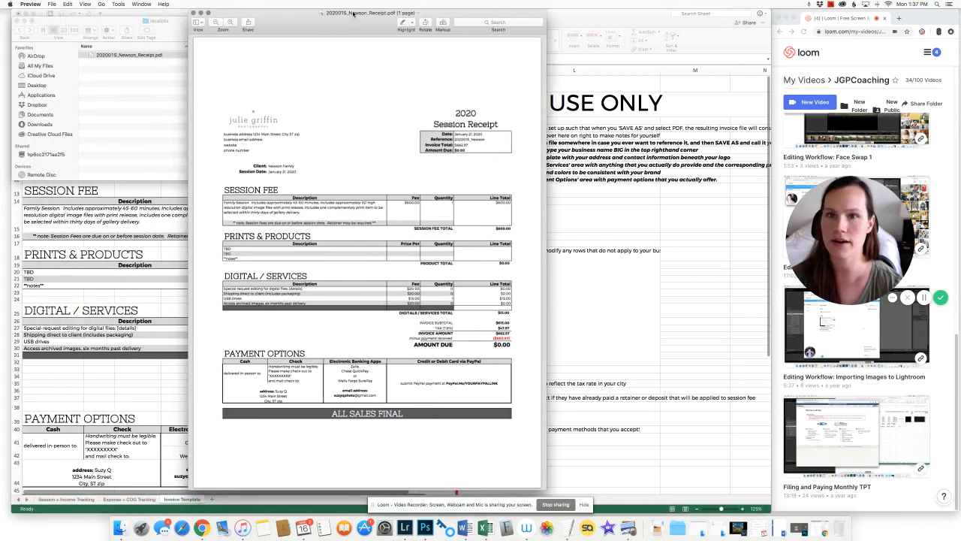
drag(553, 492, 575, 499)
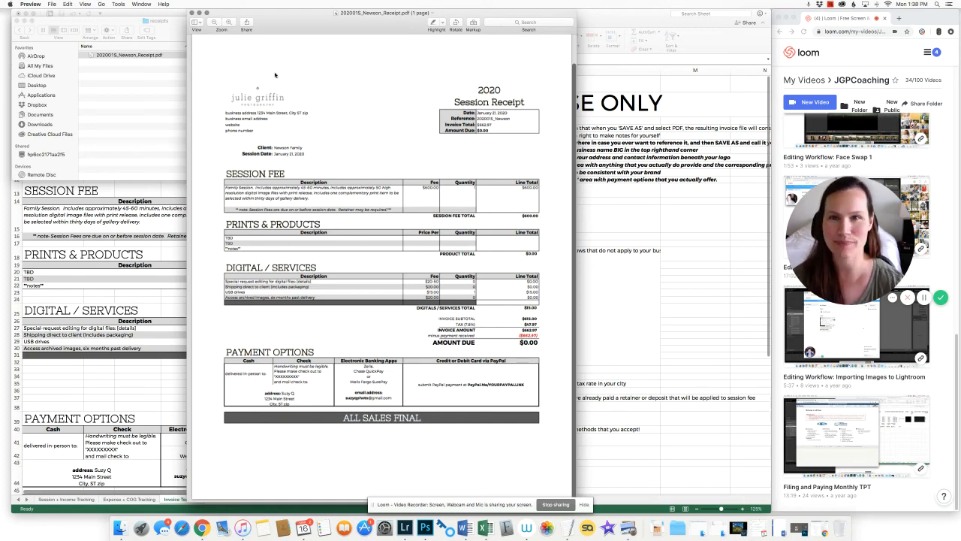
click(264, 30)
click(192, 13)
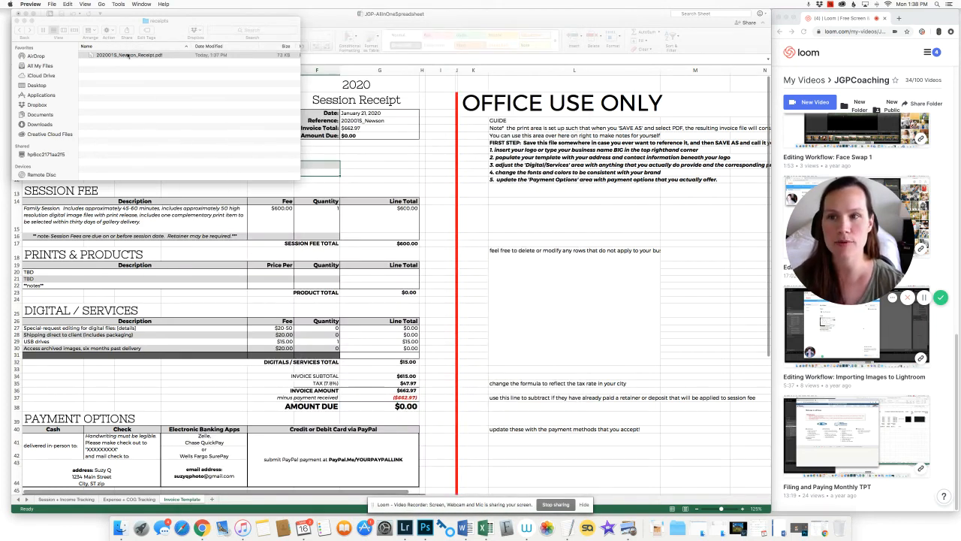
Close the Finder window showing the receipts folder
drag(116, 24, 120, 27)
click(21, 24)
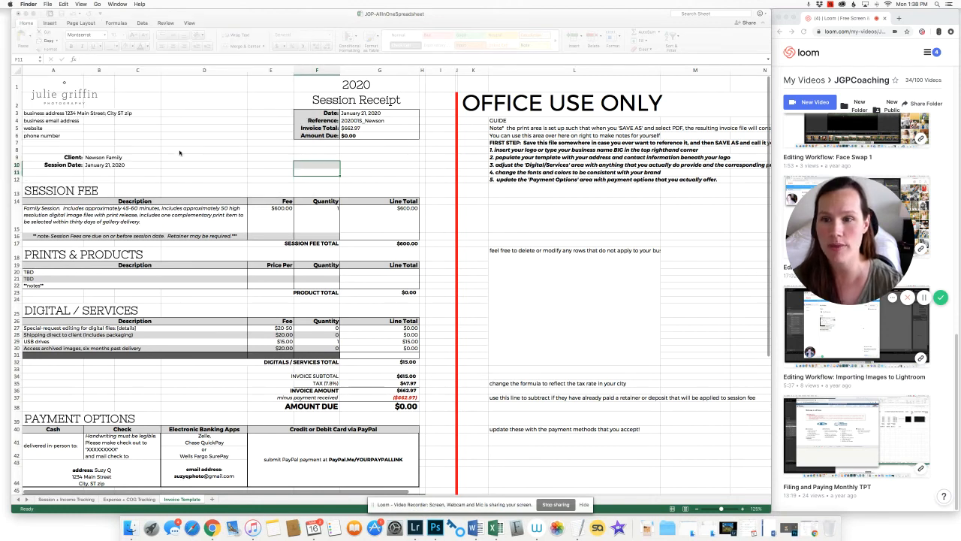